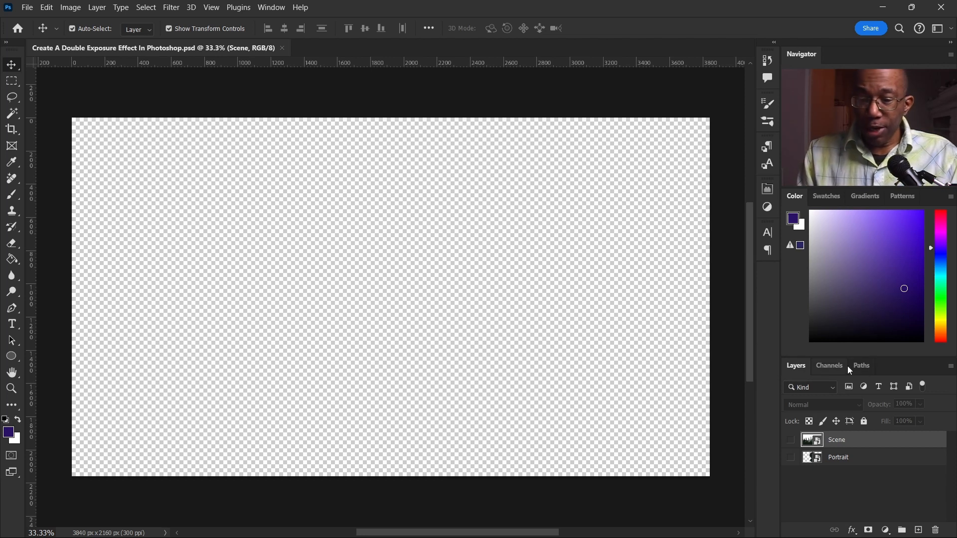
Preview the Scene layer on the canvas, hide it again, and make the Portrait layer visible.
left_click(791, 441)
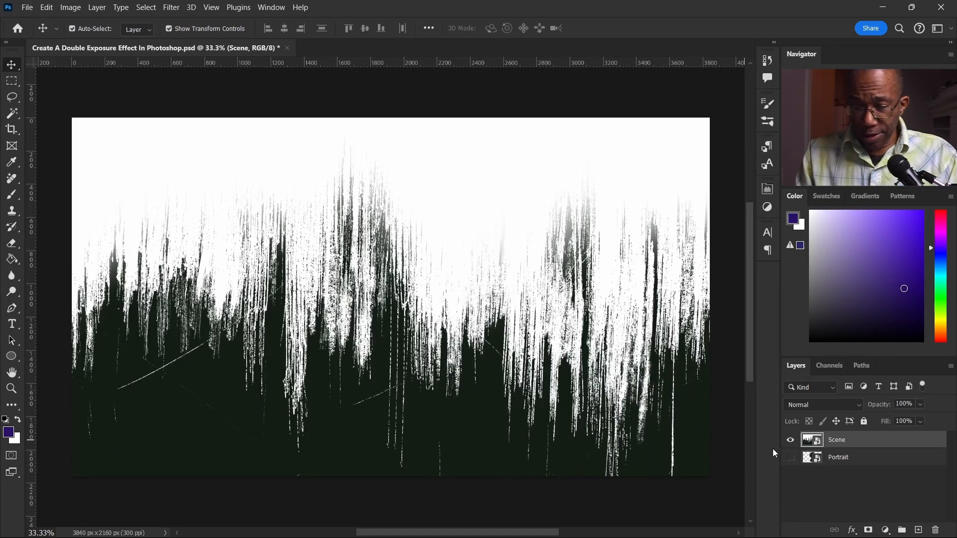
left_click(790, 440)
left_click(791, 457)
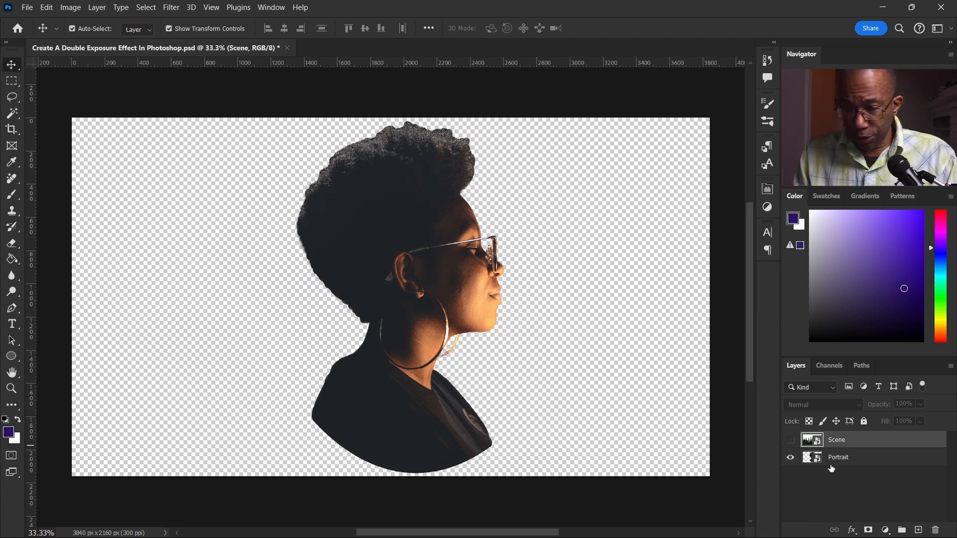
Add a Solid Color fill layer above the Portrait layer using white (ffffff).
left_click(859, 459)
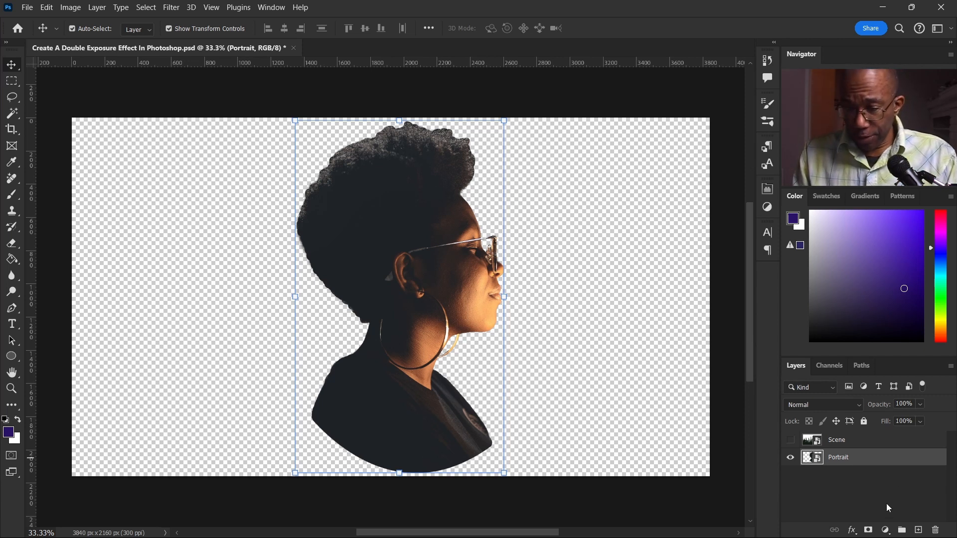
left_click(886, 531)
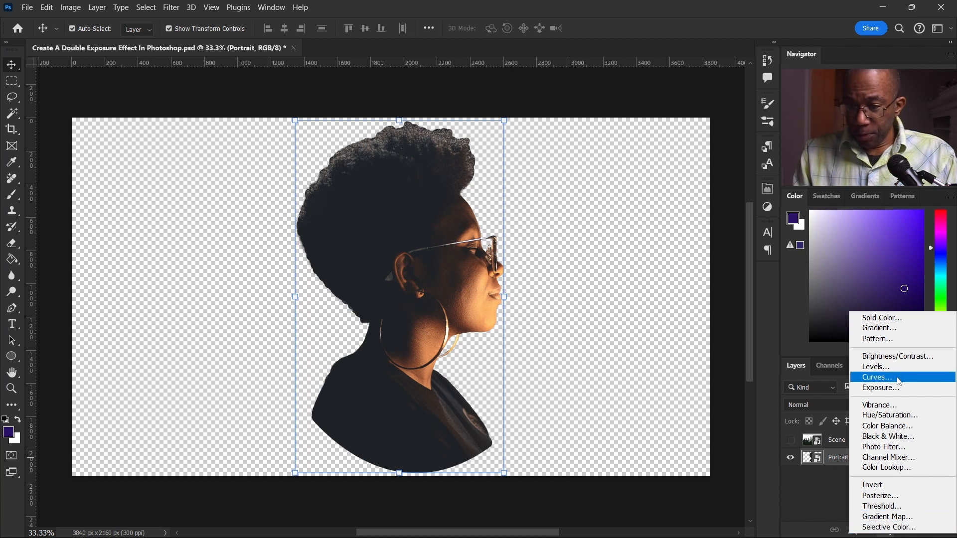
left_click(897, 323)
left_click_drag(722, 242, 558, 128)
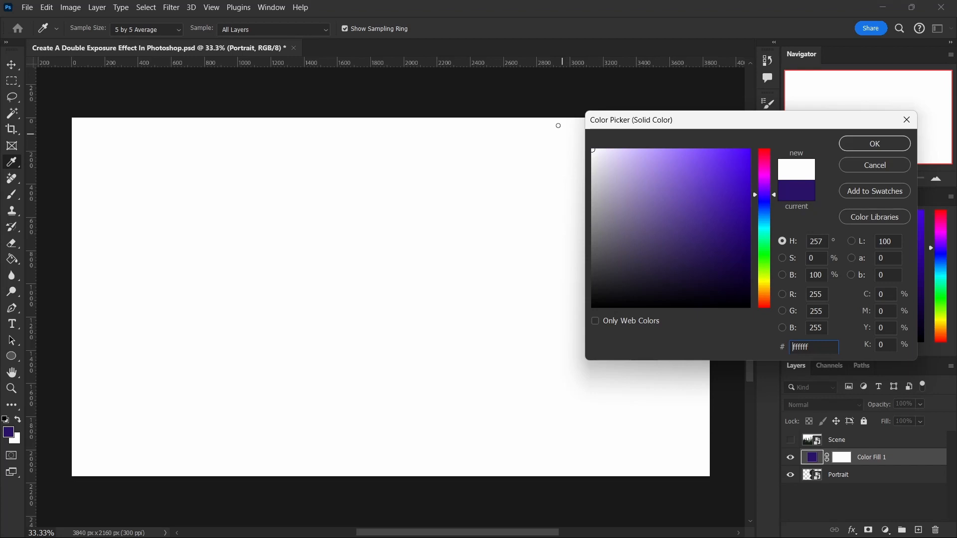
left_click(875, 144)
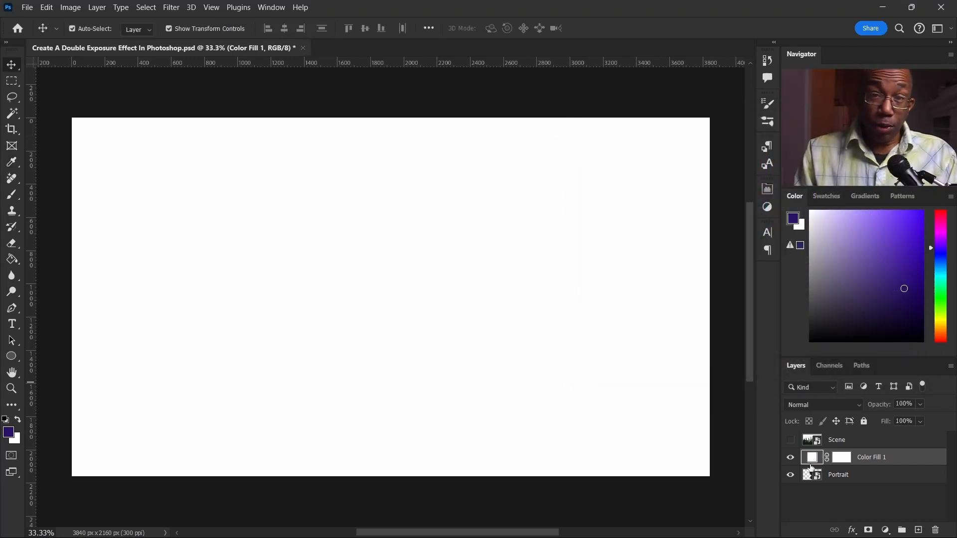
Show the Scene layer, recheck the fill layer's white colour, and move that fill layer beneath Portrait.
left_click(791, 440)
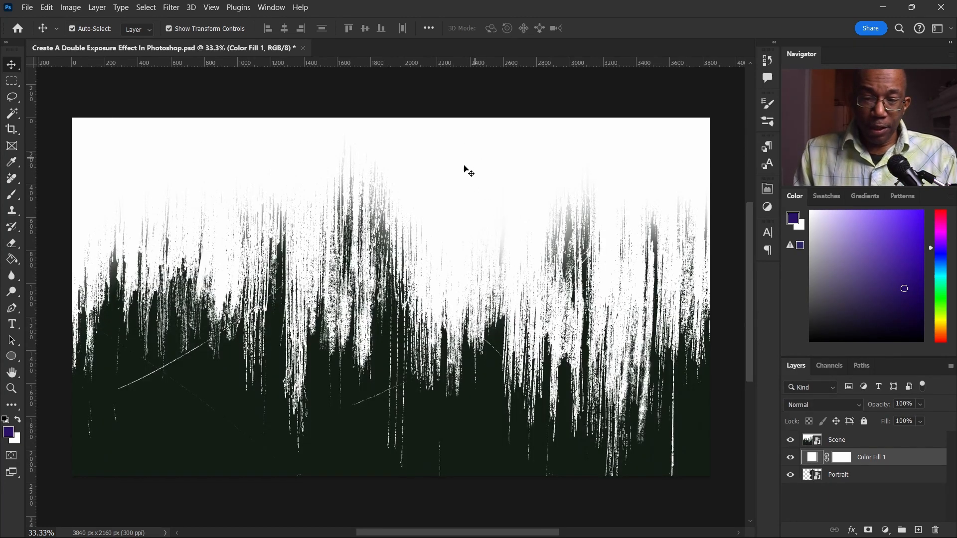
double_click(816, 459)
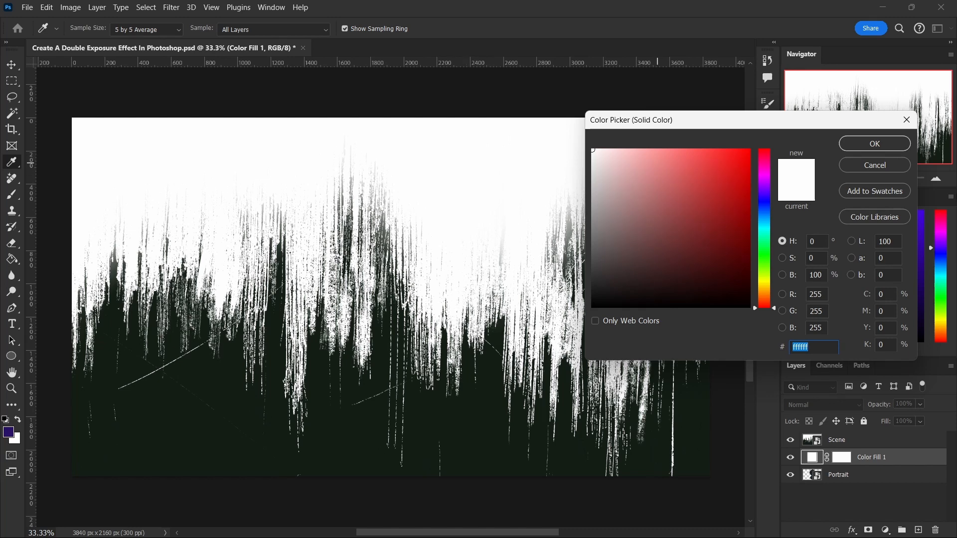
left_click(870, 144)
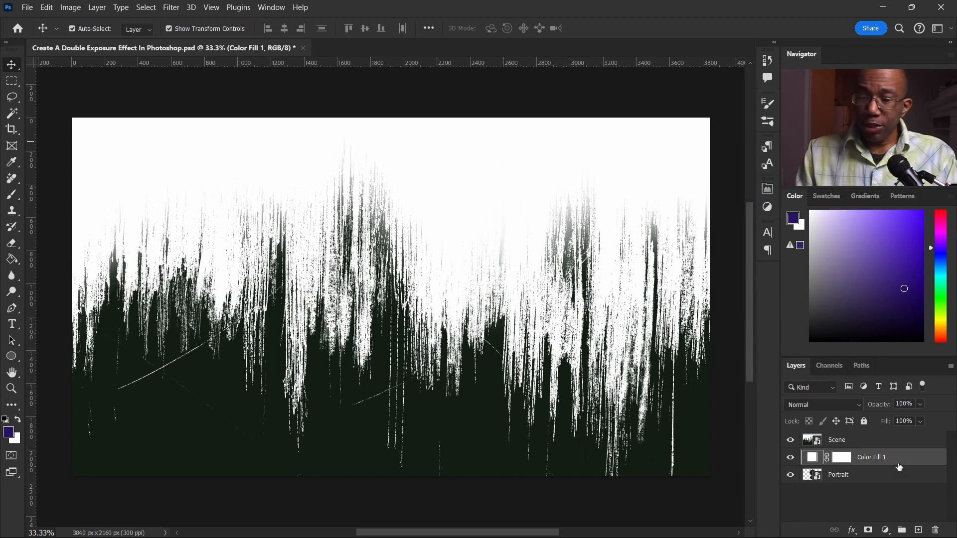
left_click_drag(899, 465, 900, 493)
Transform the Scene layer, scaling it to 54.55% and rotating it to 94.30°.
left_click(867, 444)
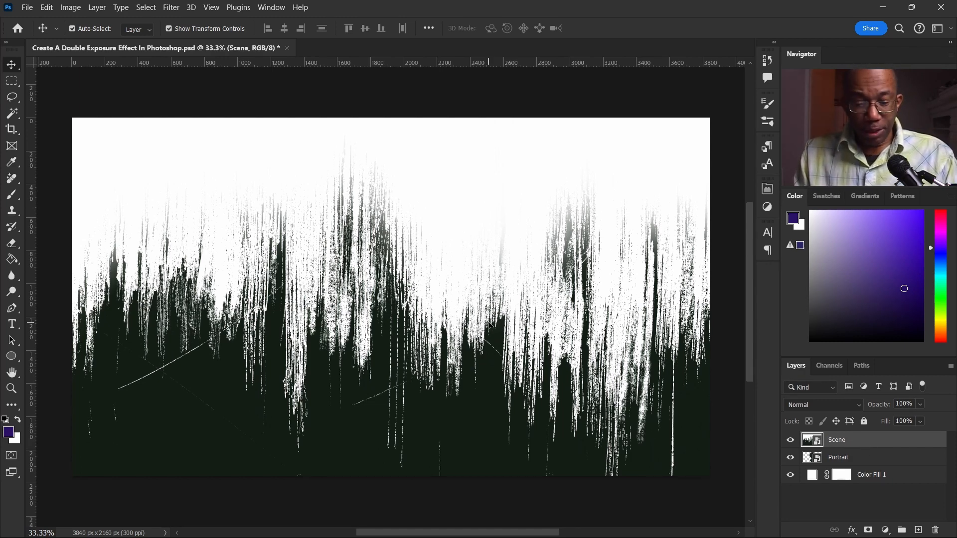
key("ctrl+t")
scroll(433, 318, "down", 5)
scroll(433, 318, "down", 2)
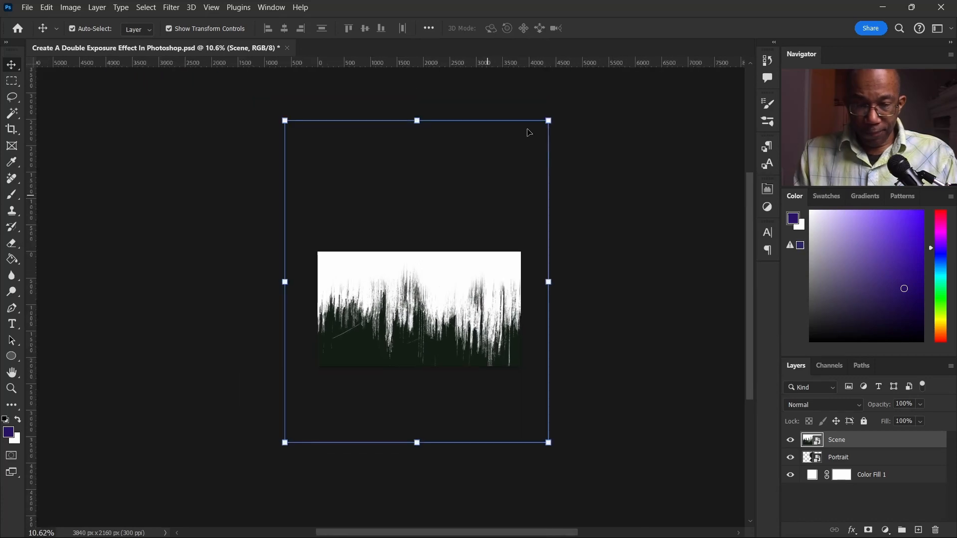
left_click(548, 121)
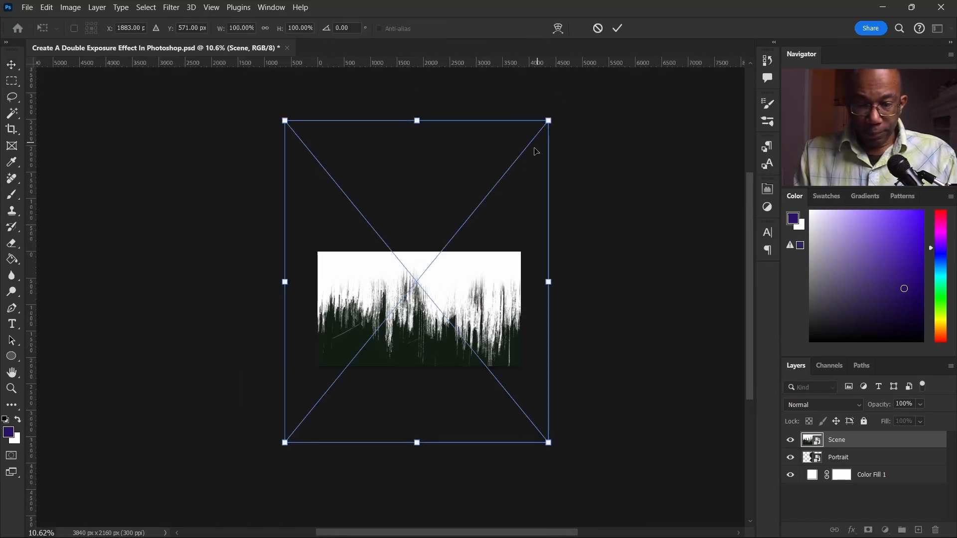
left_click_drag(548, 122, 434, 247)
left_click_drag(492, 197, 500, 380)
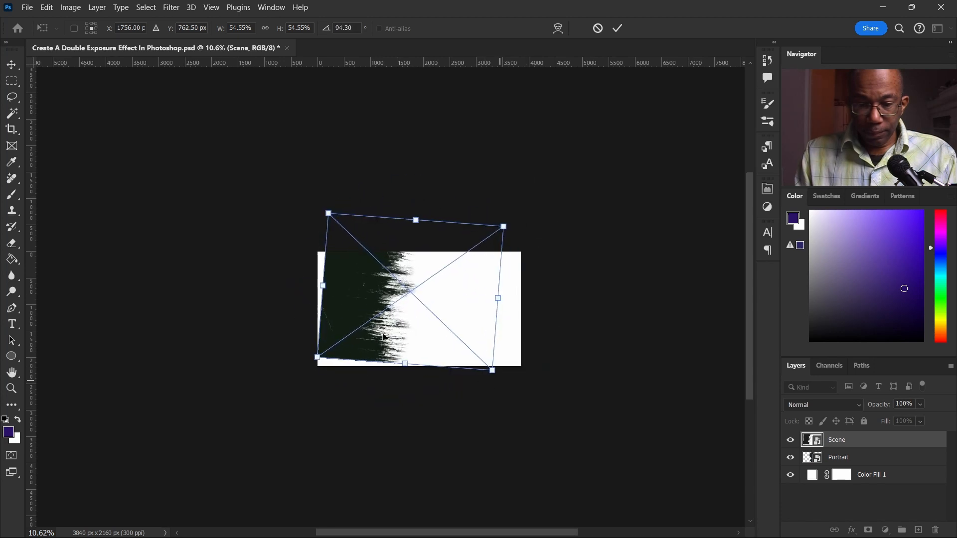
Position the rotated Scene image over the middle of the canvas, reduce it to 47.91%, and apply the transform.
left_click_drag(348, 289, 398, 305)
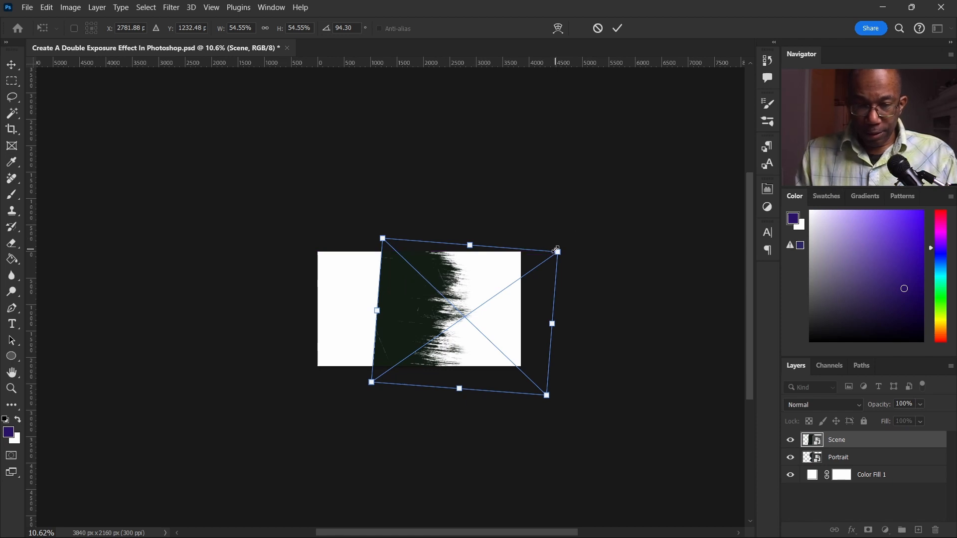
left_click_drag(558, 251, 534, 267)
left_click_drag(415, 302, 397, 296)
left_click(617, 28)
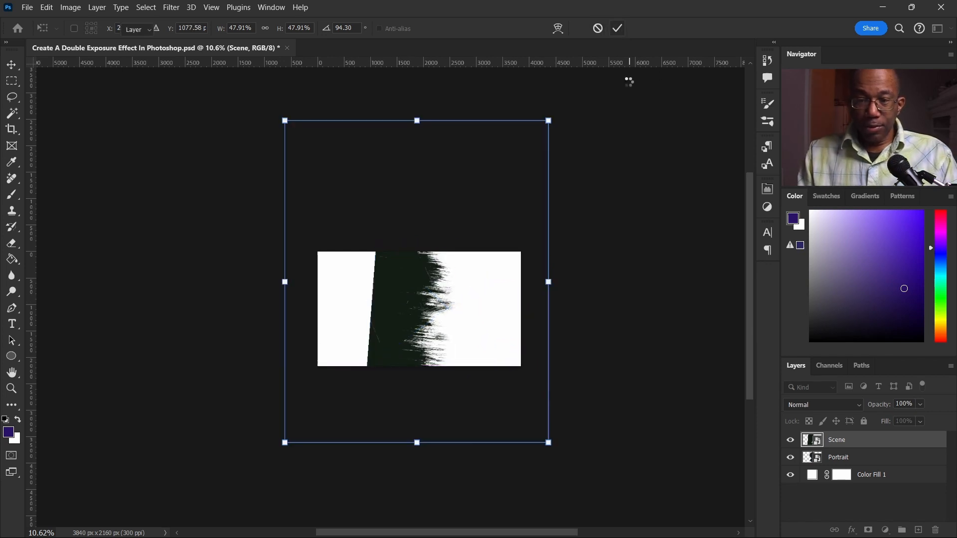
Change the Scene layer's blend mode to Screen so the portrait blends through the trees.
scroll(472, 296, "up", 8)
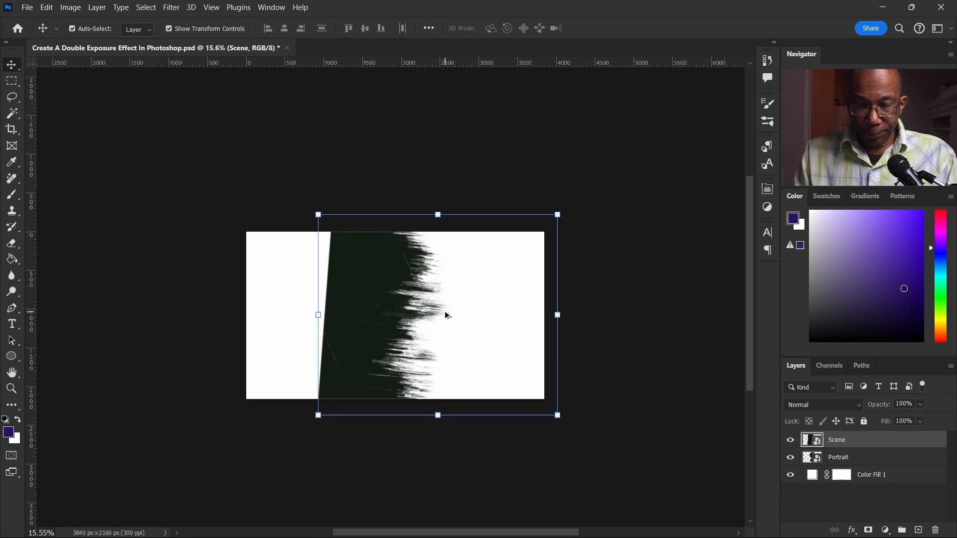
scroll(462, 315, "right", 3)
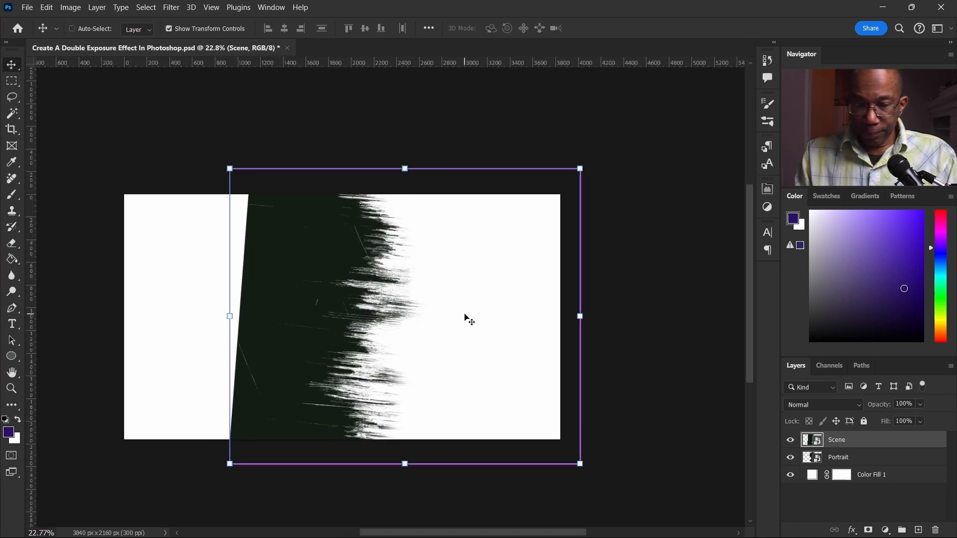
scroll(462, 315, "left", 4)
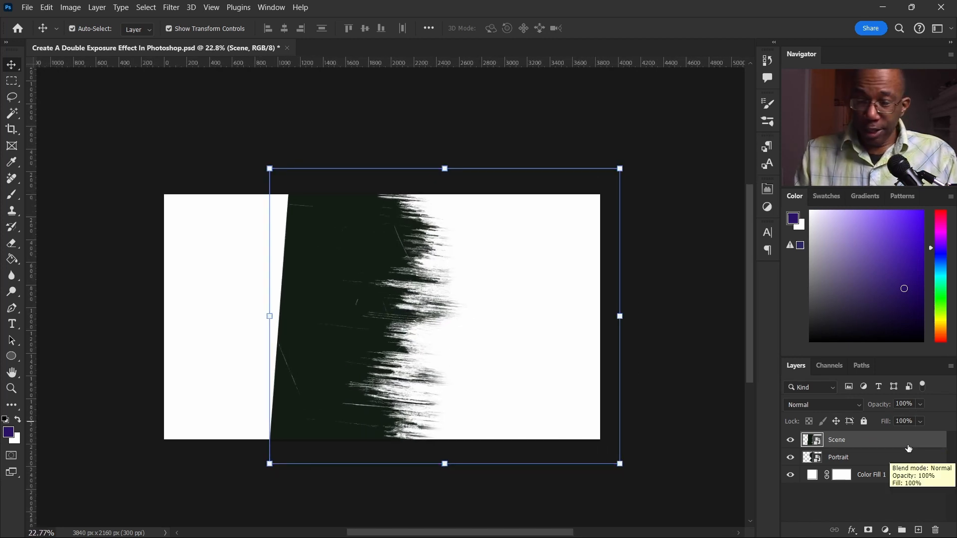
left_click(839, 405)
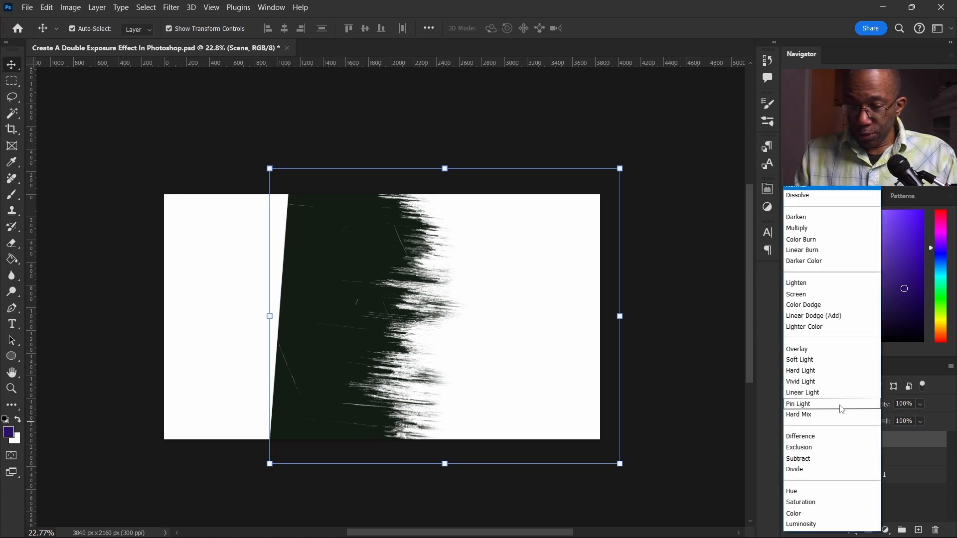
left_click(796, 295)
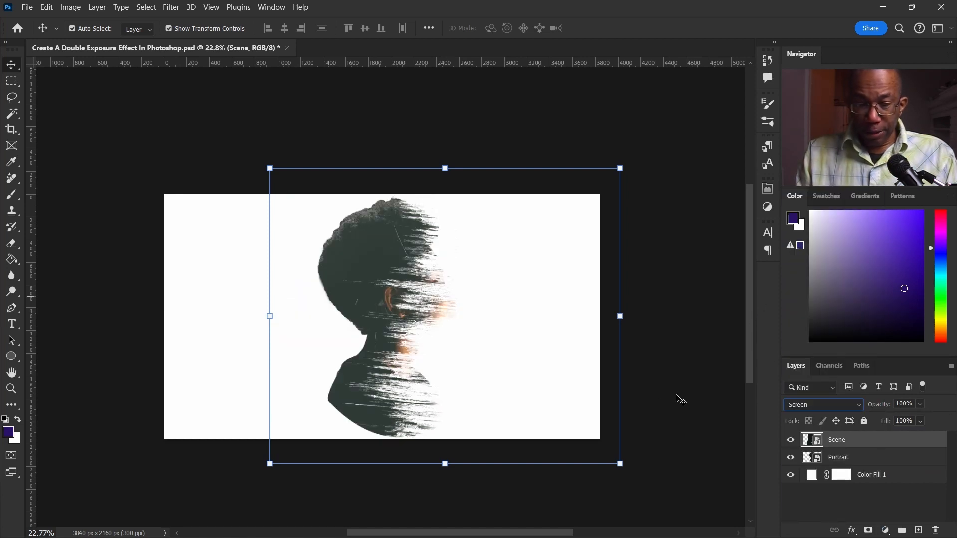
Rotate the Scene layer to -70.70° and shift it so the trees streak from the back of the portrait's head, applying the transform.
left_click_drag(626, 160, 302, 405)
left_click_drag(394, 404, 343, 392)
left_click(618, 28)
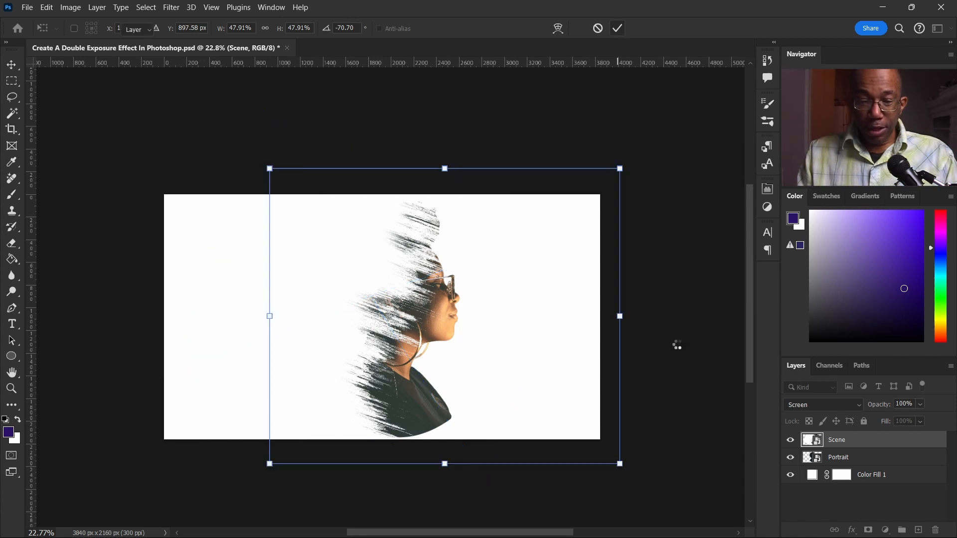
left_click(668, 344)
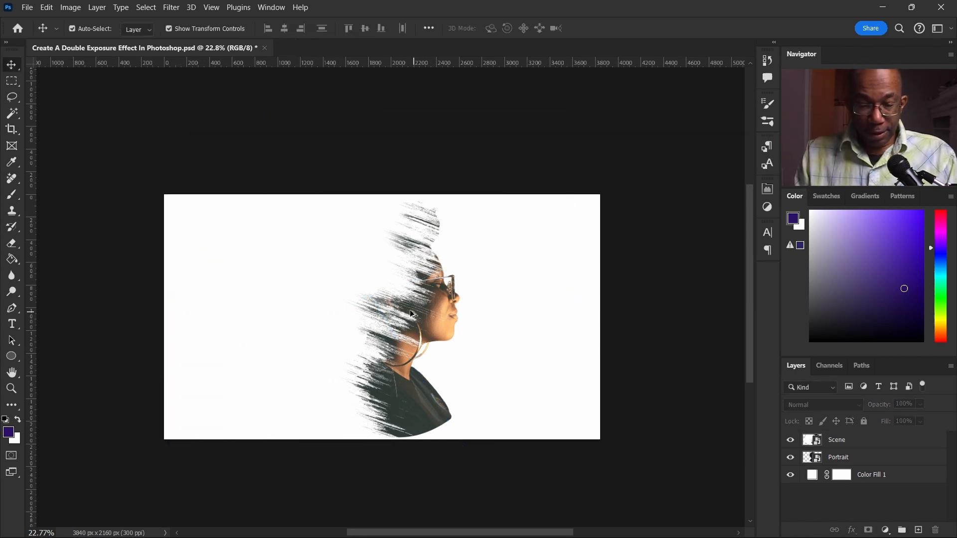
scroll(410, 309, "up", 5)
scroll(442, 309, "down", 2)
scroll(513, 314, "down", 1)
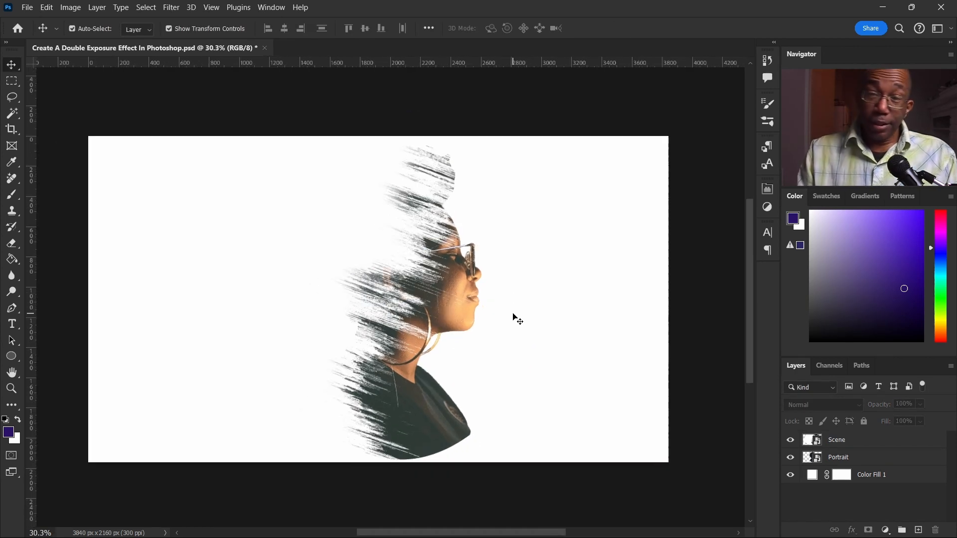
scroll(504, 327, "left", 1)
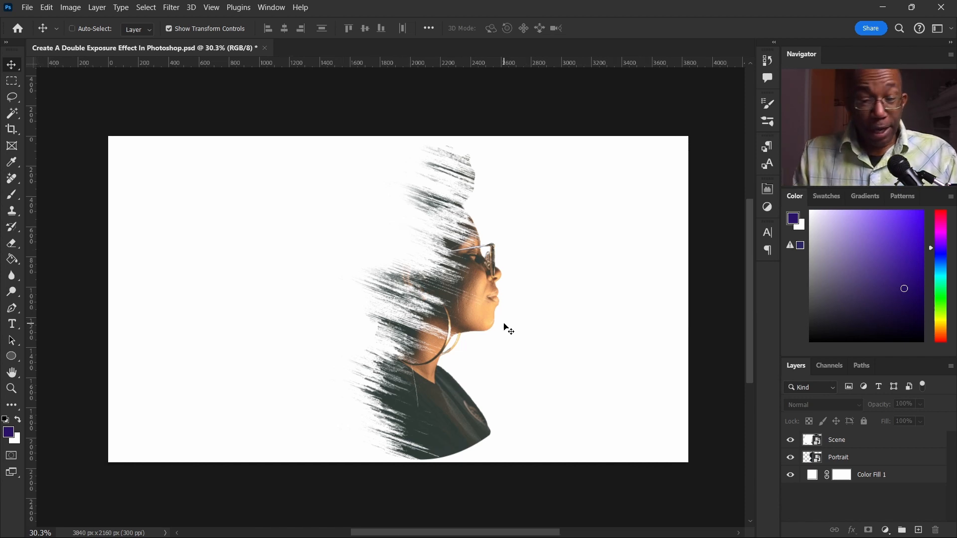
scroll(535, 265, "down", 1)
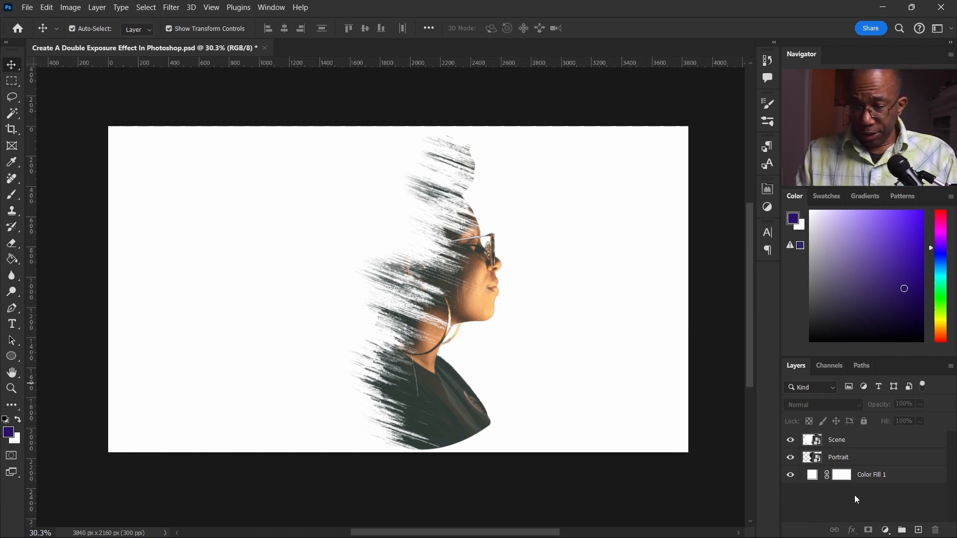
Group the Scene, Portrait and Color Fill 1 layers and rename the group Main.
left_click(858, 444)
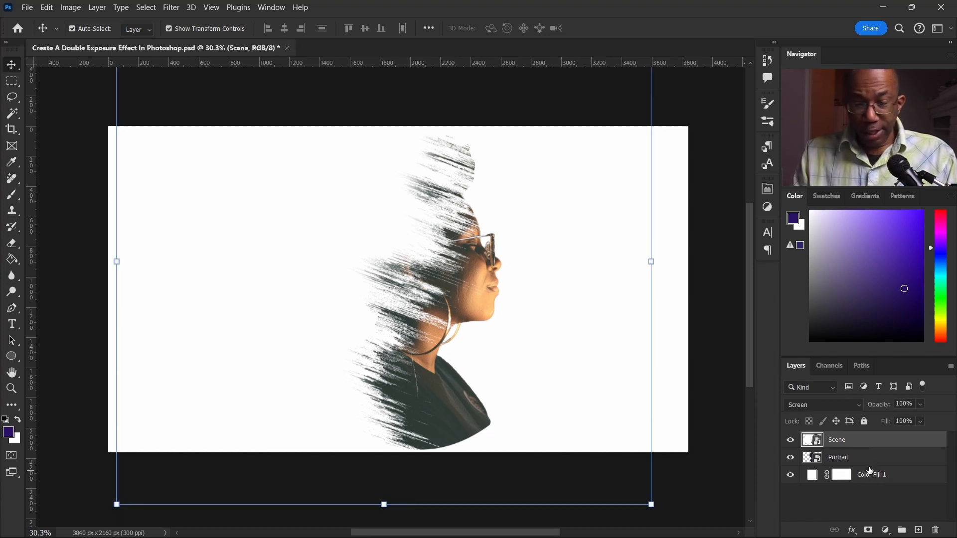
left_click(867, 458, "shift")
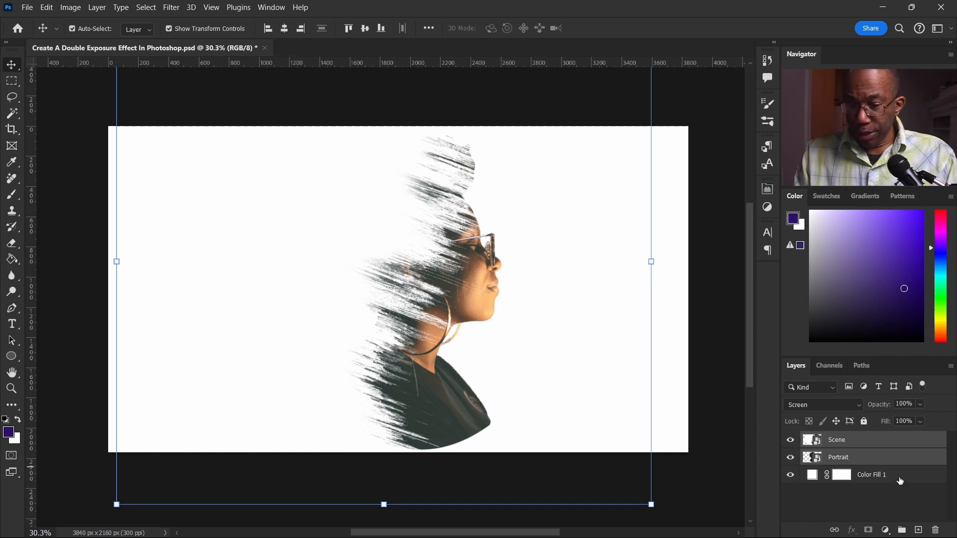
left_click(901, 479, "shift")
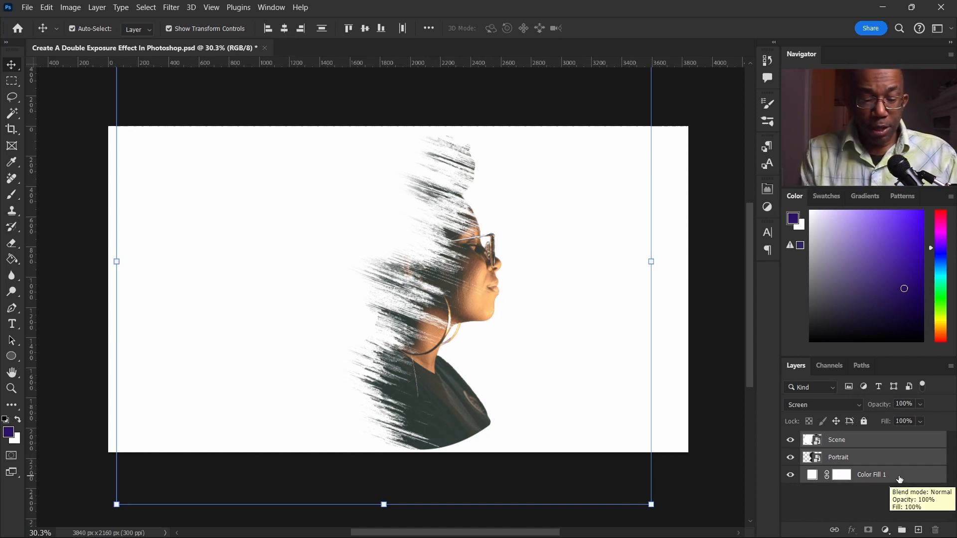
right_click(899, 478)
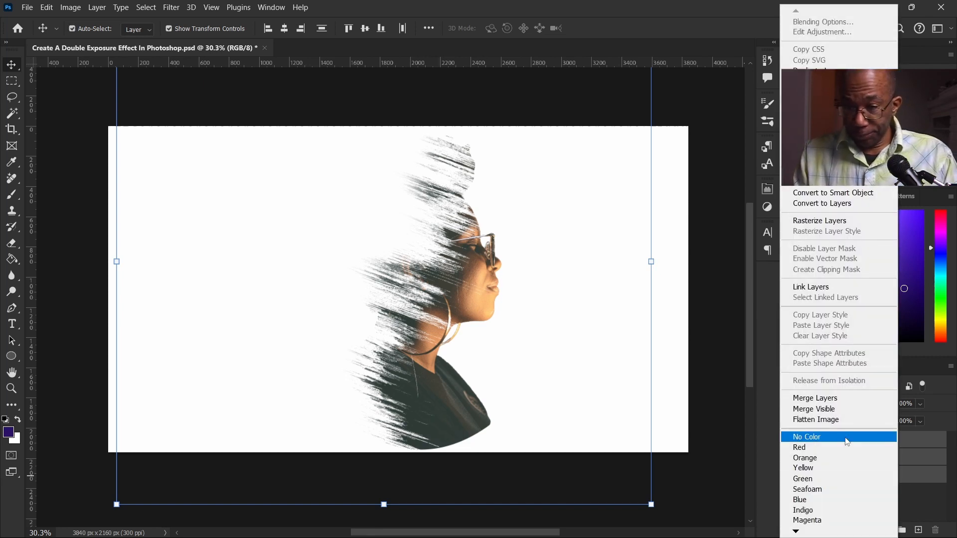
left_click(716, 417)
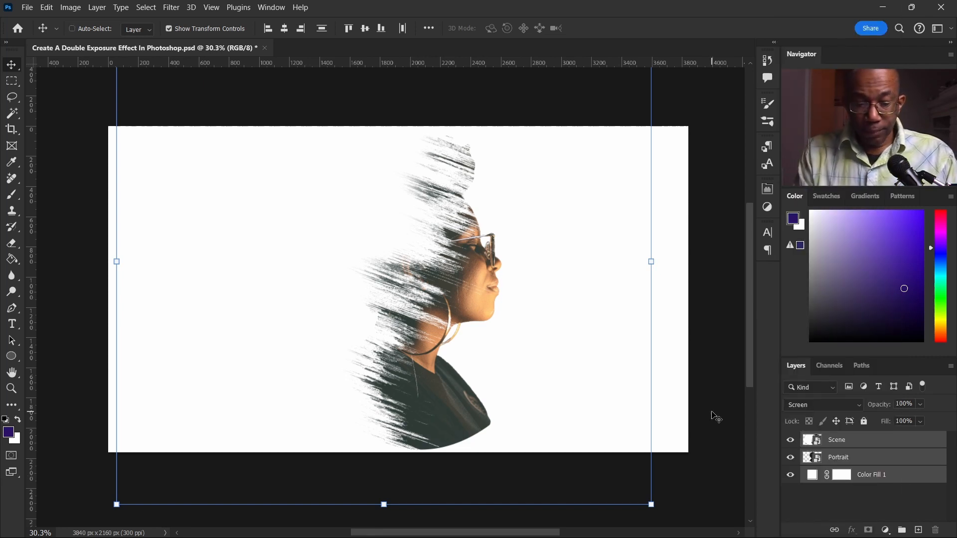
key("ctrl+g")
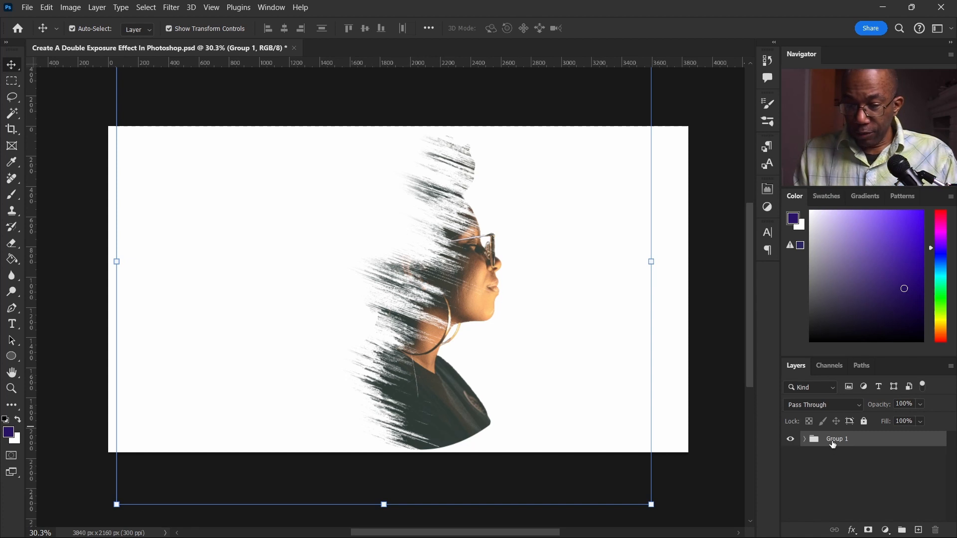
type("Main")
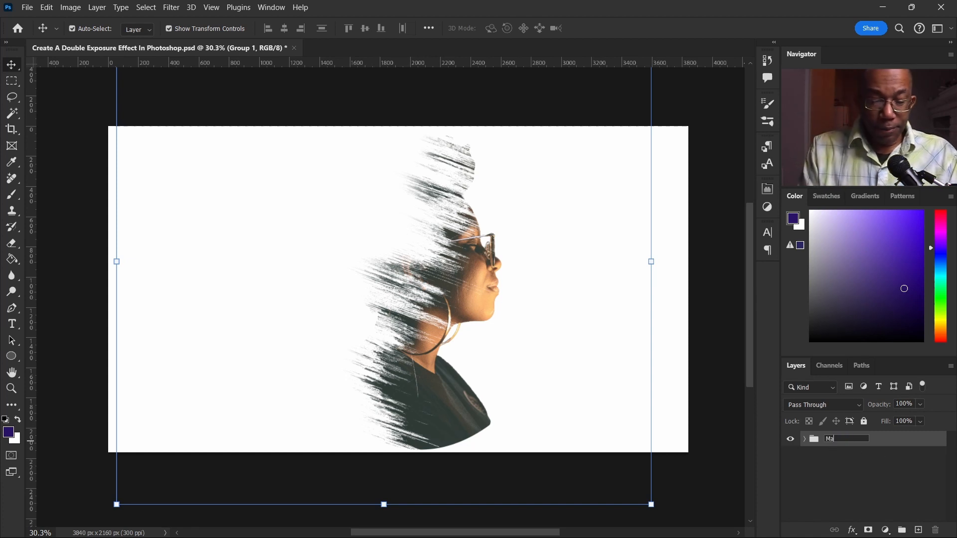
left_click(845, 474)
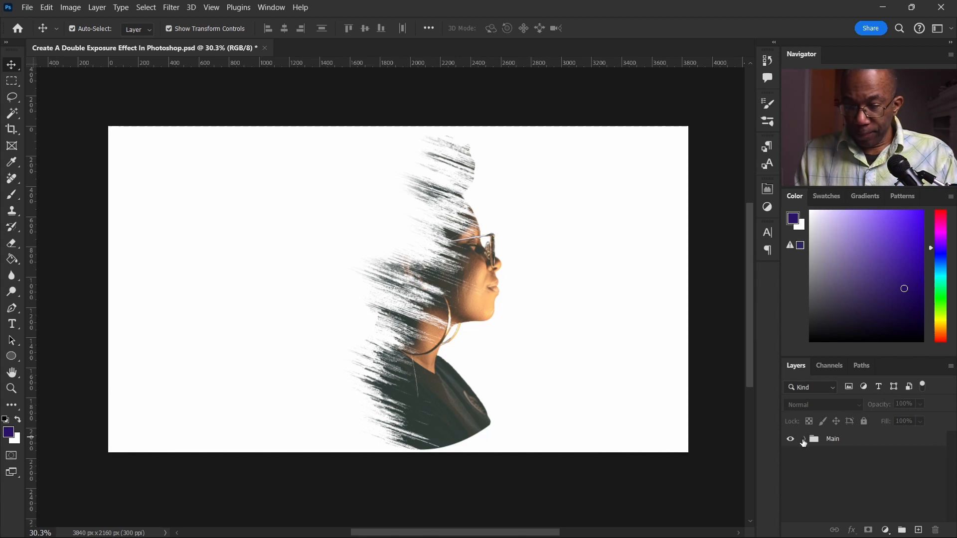
Load the Portrait layer's silhouette as a selection and add it as a layer mask to the Main group.
left_click(804, 441)
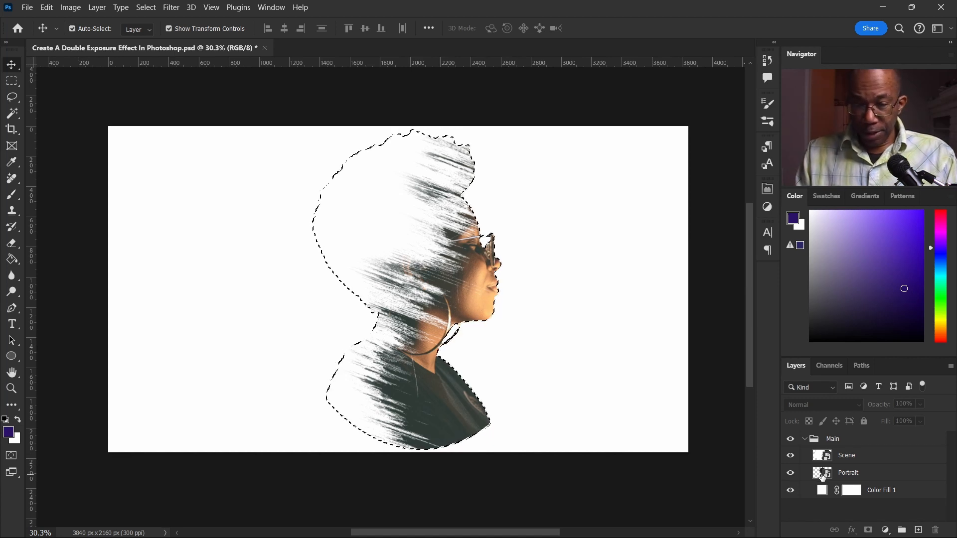
left_click(840, 441)
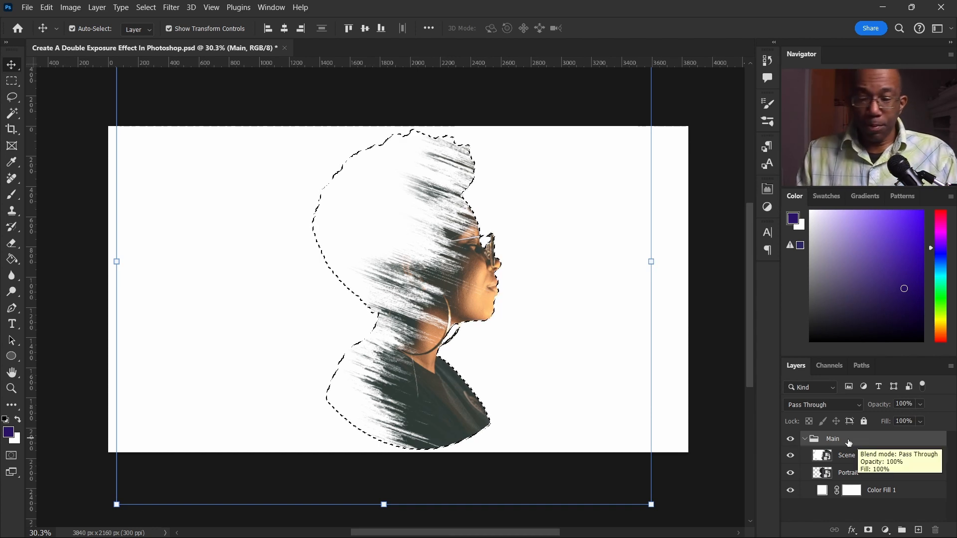
left_click(868, 531)
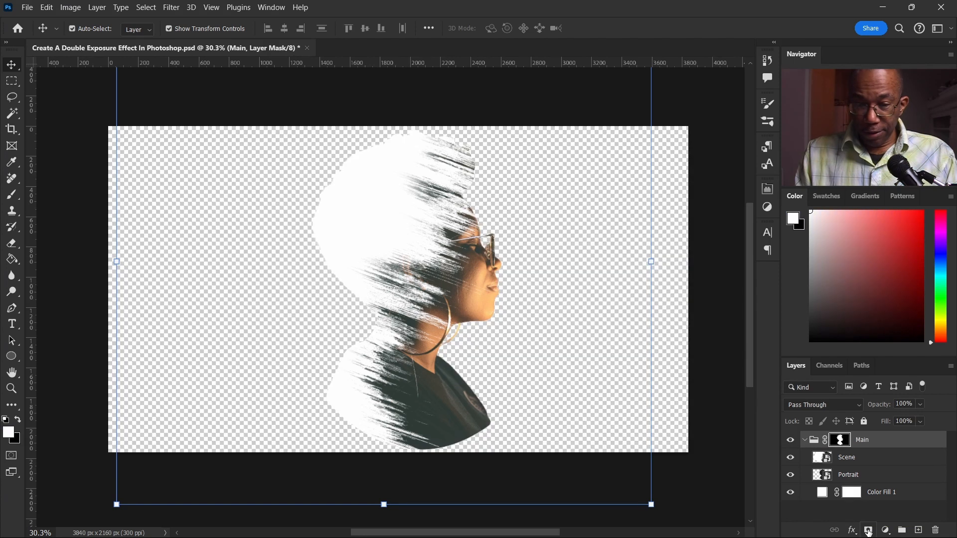
left_click(721, 443)
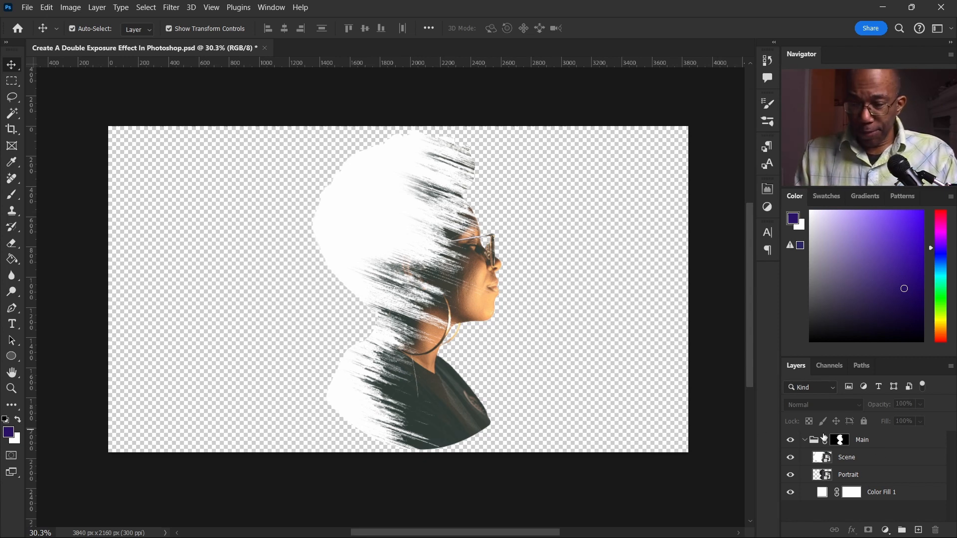
left_click(805, 440)
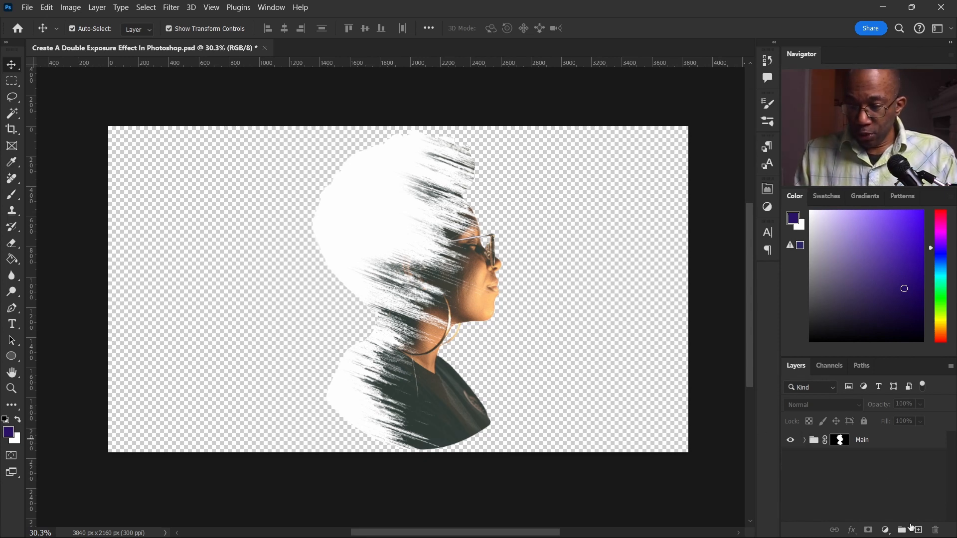
left_click(918, 530)
left_click_drag(883, 444, 883, 471)
key("ctrl+z")
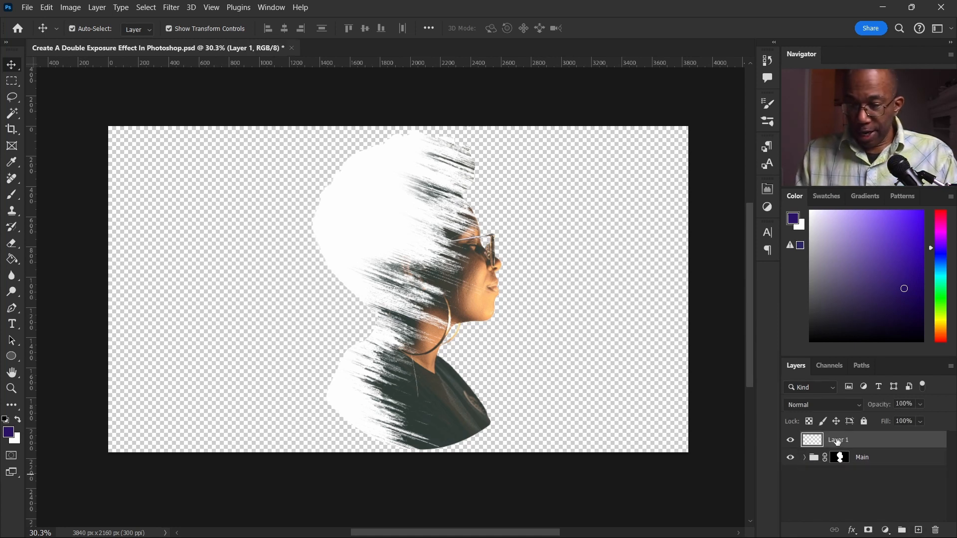
key("ctrl+z")
Add a Solid Color fill layer in bright blue-violet #510ff8 and place it beneath the Main group.
left_click(885, 530)
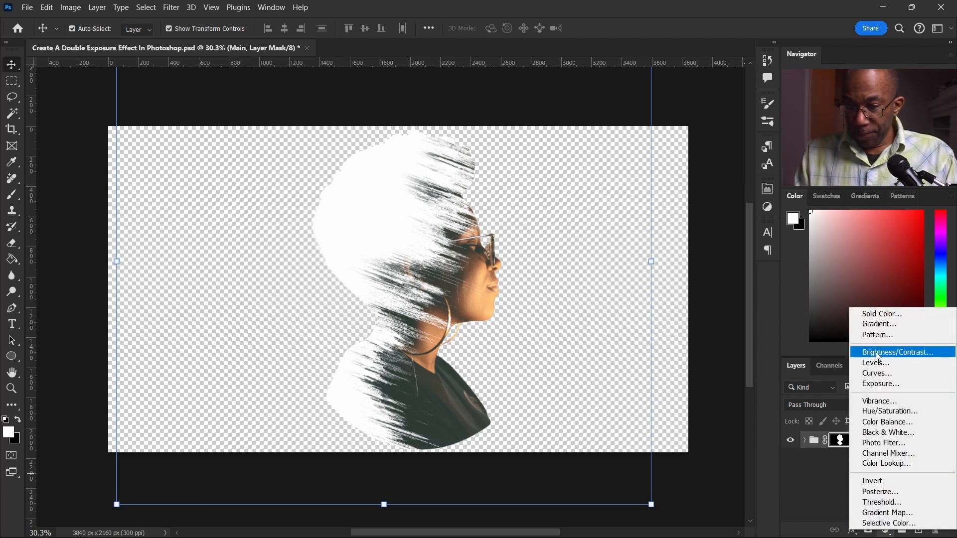
left_click(887, 314)
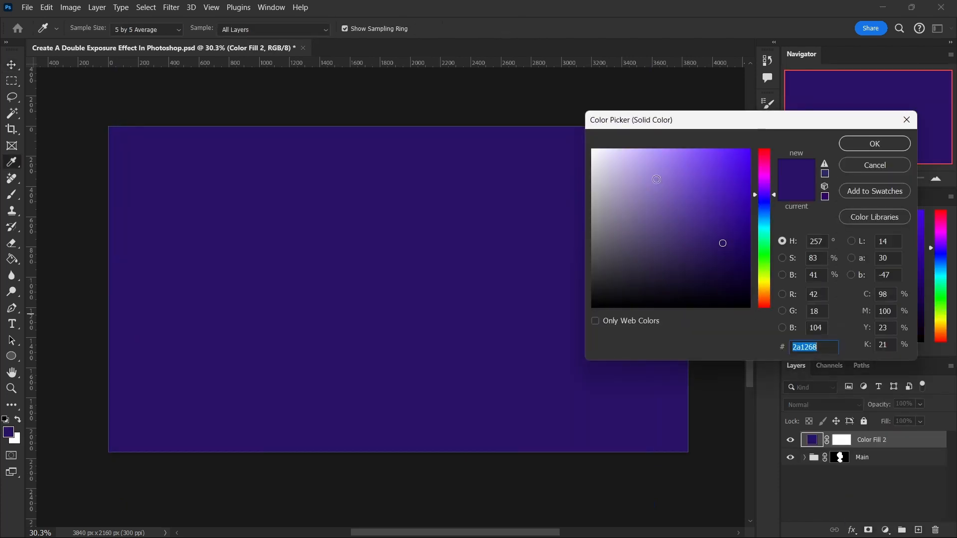
left_click_drag(722, 243, 737, 175)
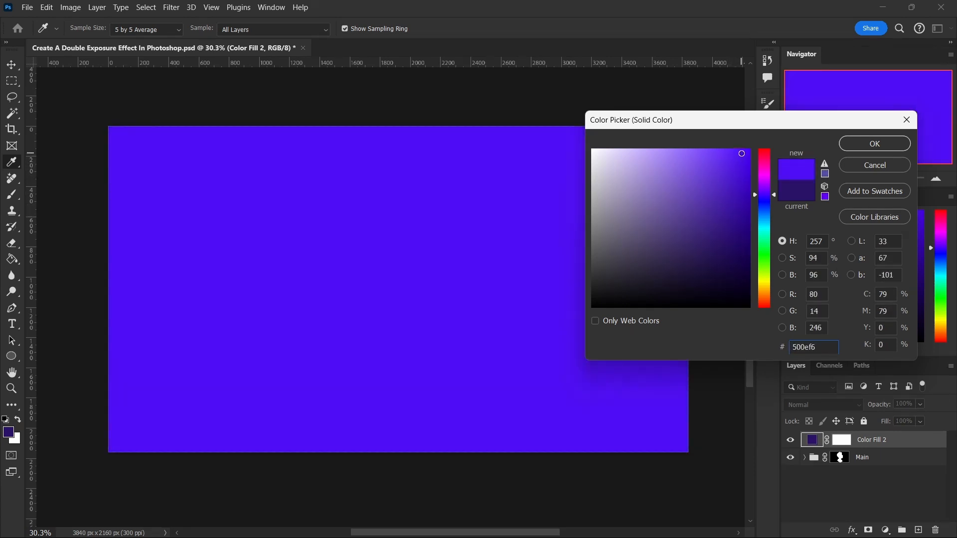
left_click(867, 144)
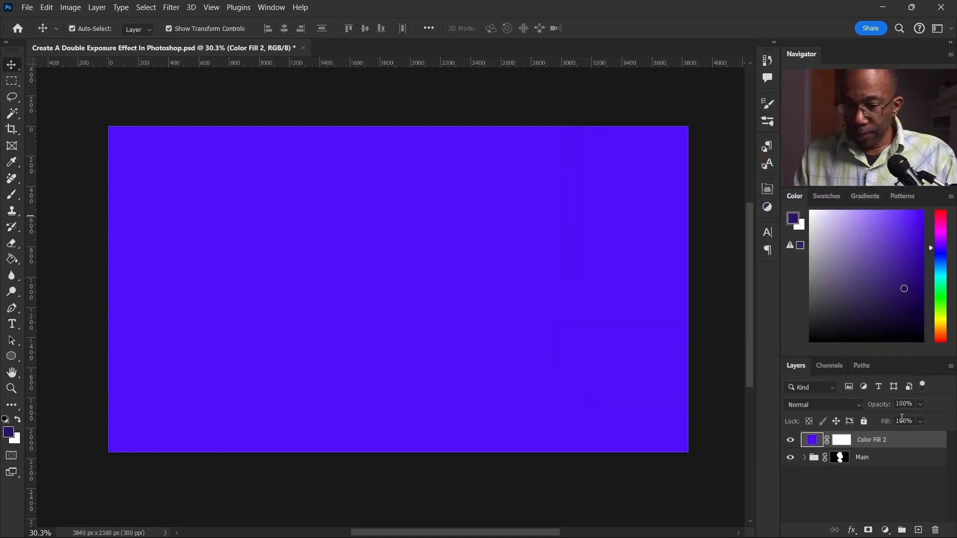
left_click_drag(901, 444, 903, 469)
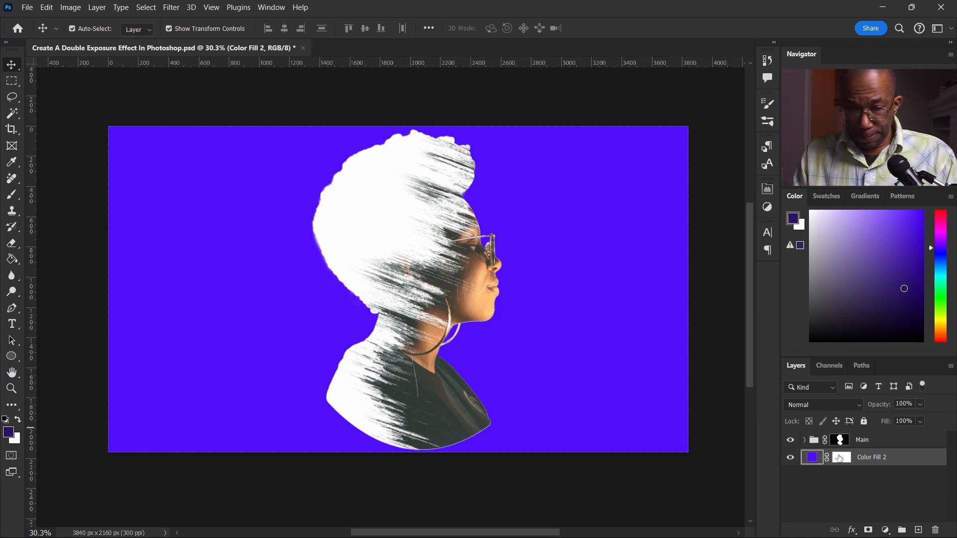
Change the Main group's blend mode to Multiply so it blends into the colored background.
scroll(444, 220, "up", 2)
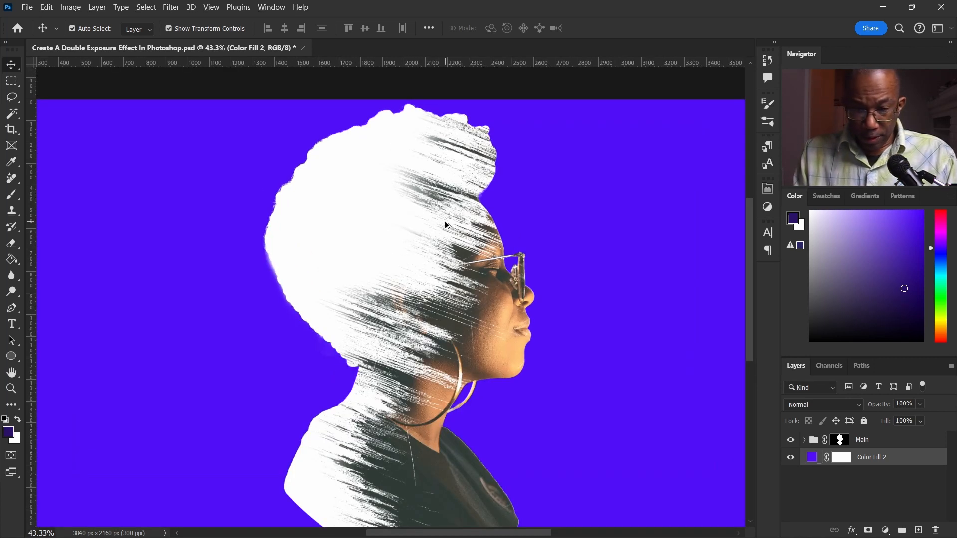
scroll(444, 220, "down", 2)
left_click(877, 442)
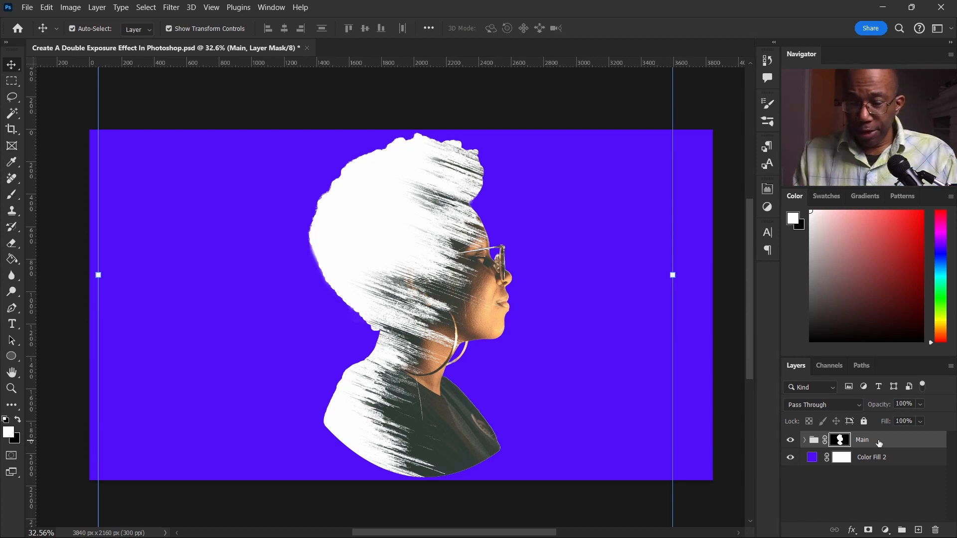
left_click(857, 405)
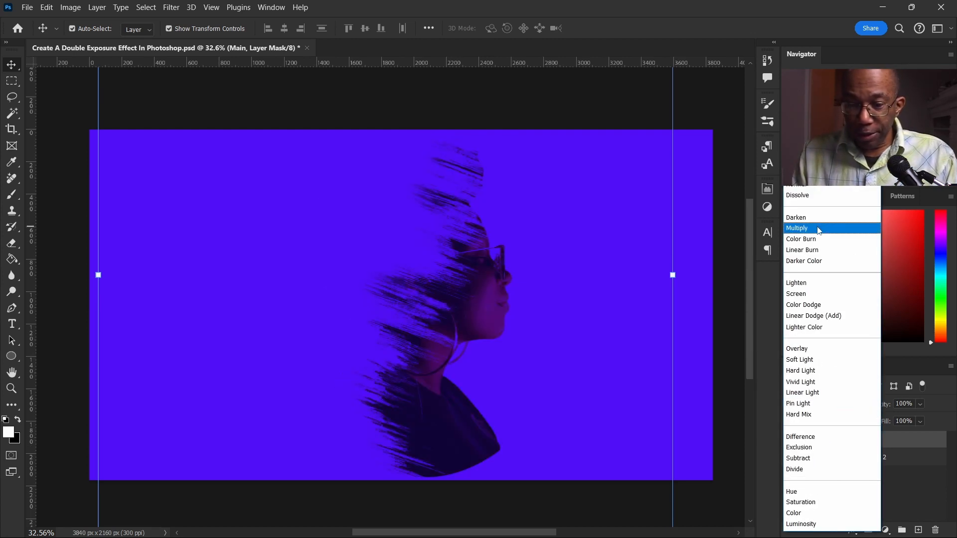
left_click(819, 230)
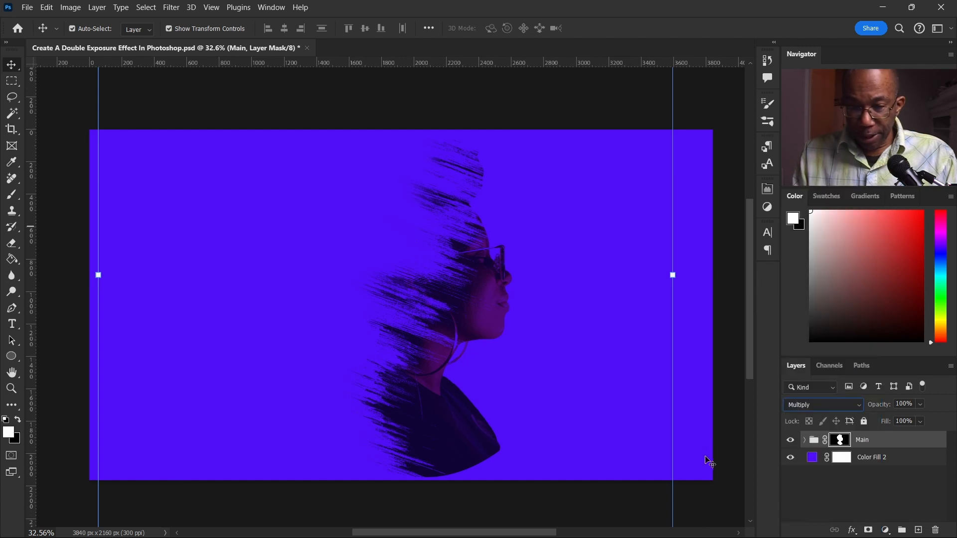
left_click(705, 501)
Recolor the Color Fill 2 background layer to lime green #c0ff00.
scroll(437, 293, "up", 4)
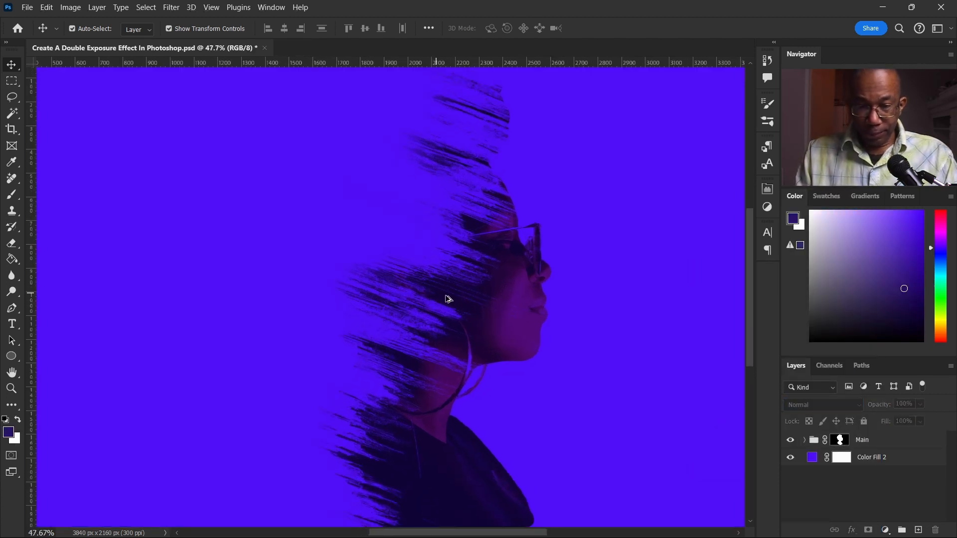
scroll(451, 299, "down", 4)
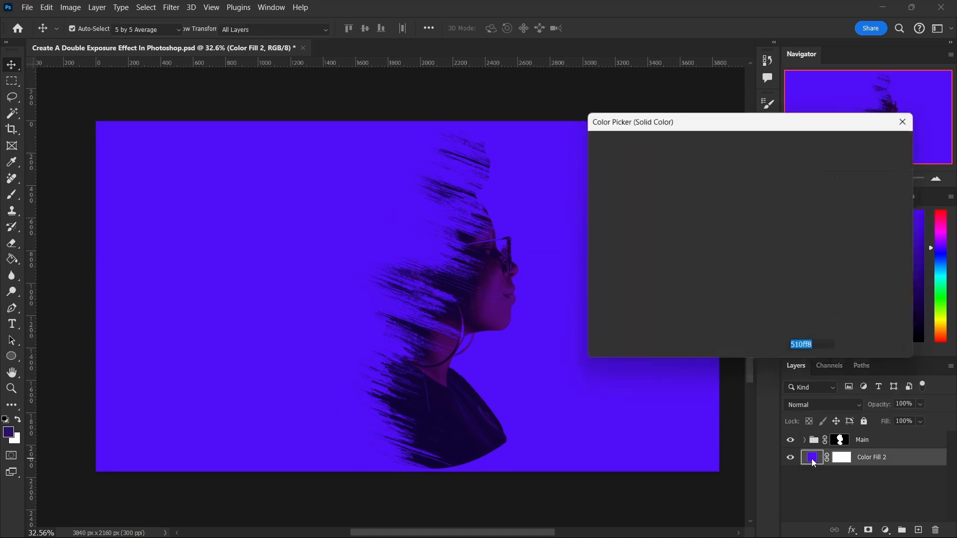
double_click(812, 457)
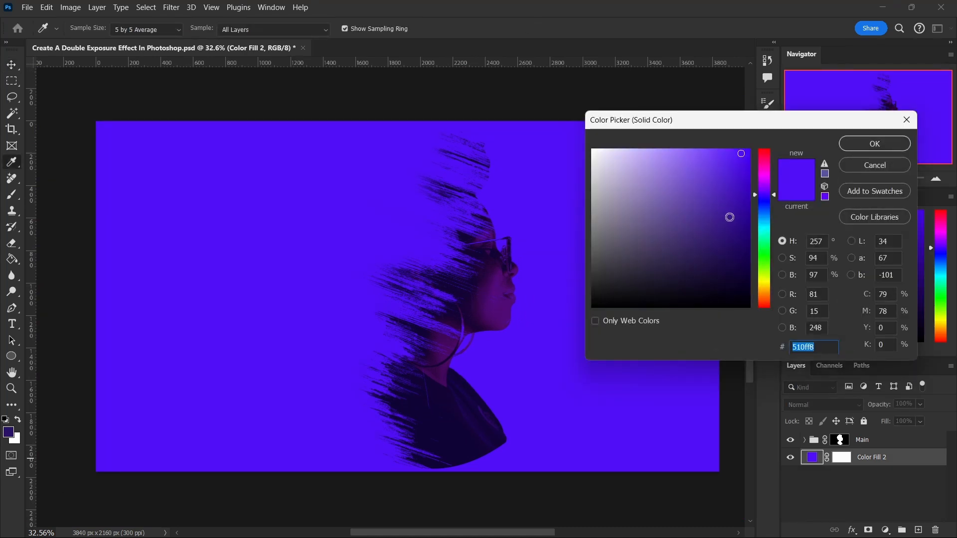
left_click_drag(728, 193, 731, 204)
left_click_drag(773, 198, 781, 272)
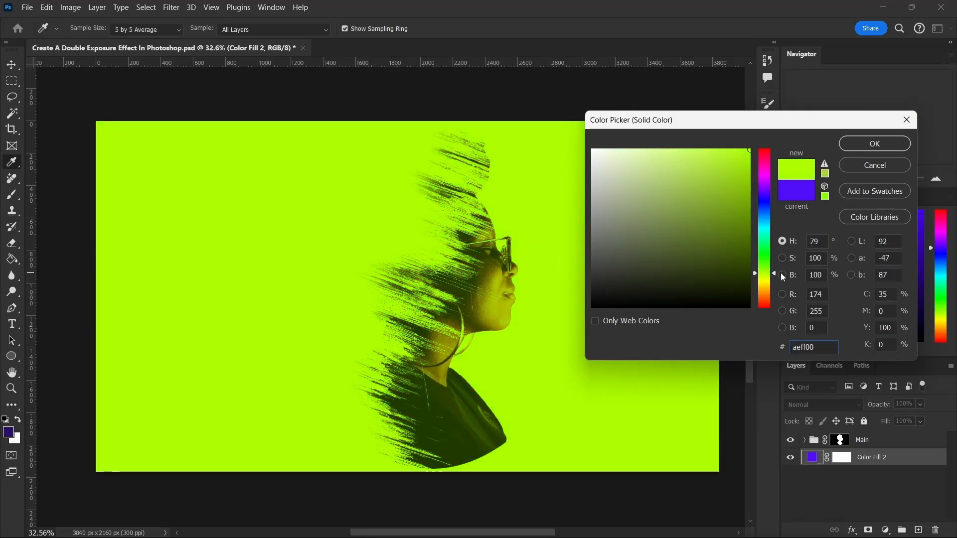
left_click_drag(782, 277, 783, 278)
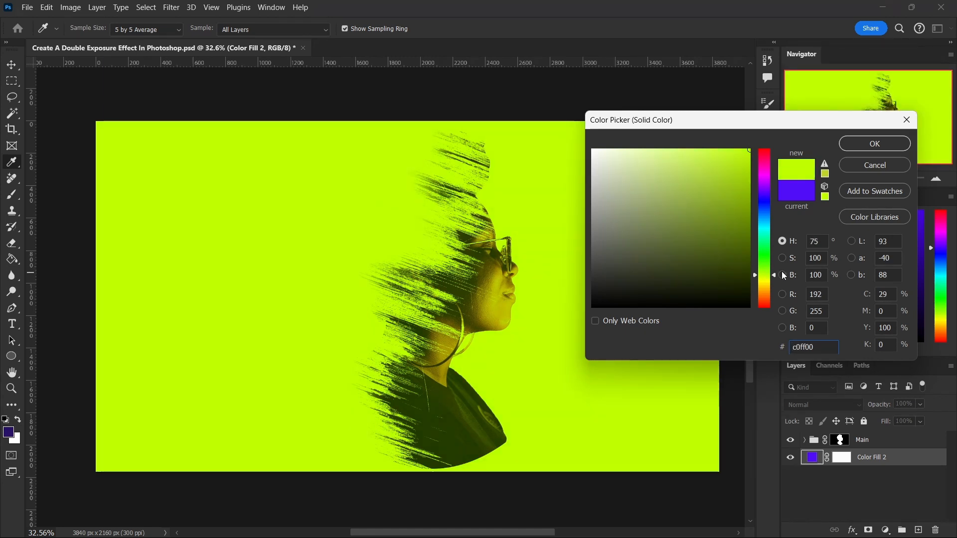
left_click(875, 144)
key("v")
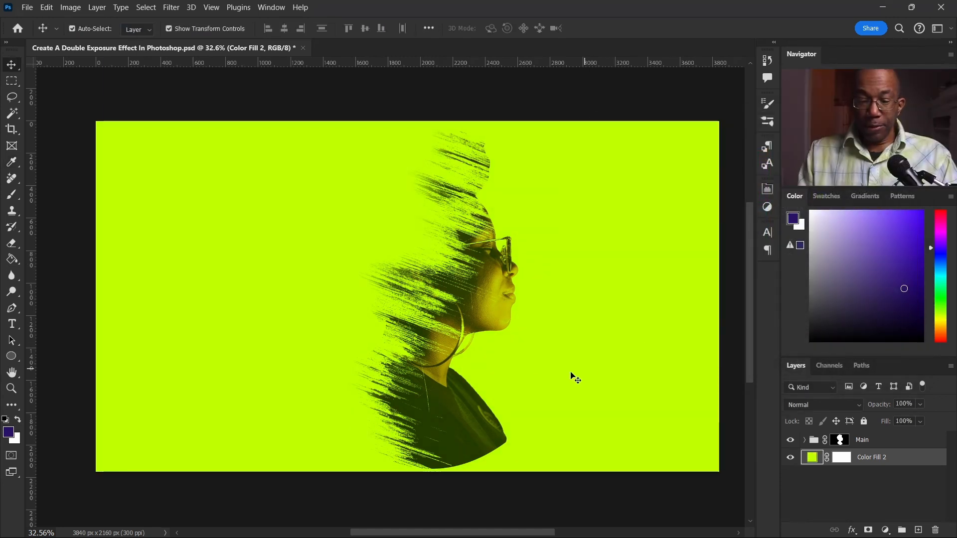
Add a dark purple #2a1268 Solid Color fill layer above the Portrait layer and clip it to Portrait.
scroll(568, 384, "down", 1)
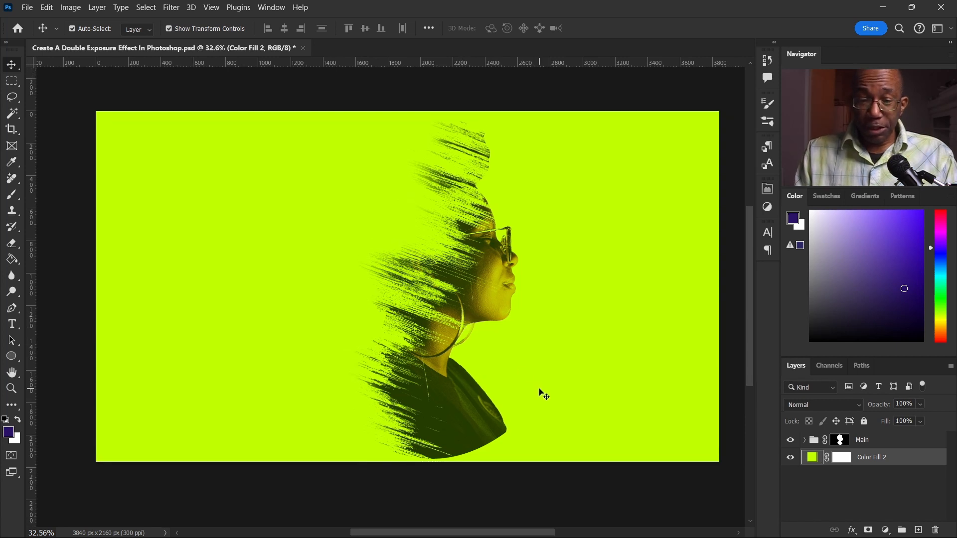
scroll(519, 399, "up", 1)
scroll(522, 401, "left", 2)
left_click(804, 440)
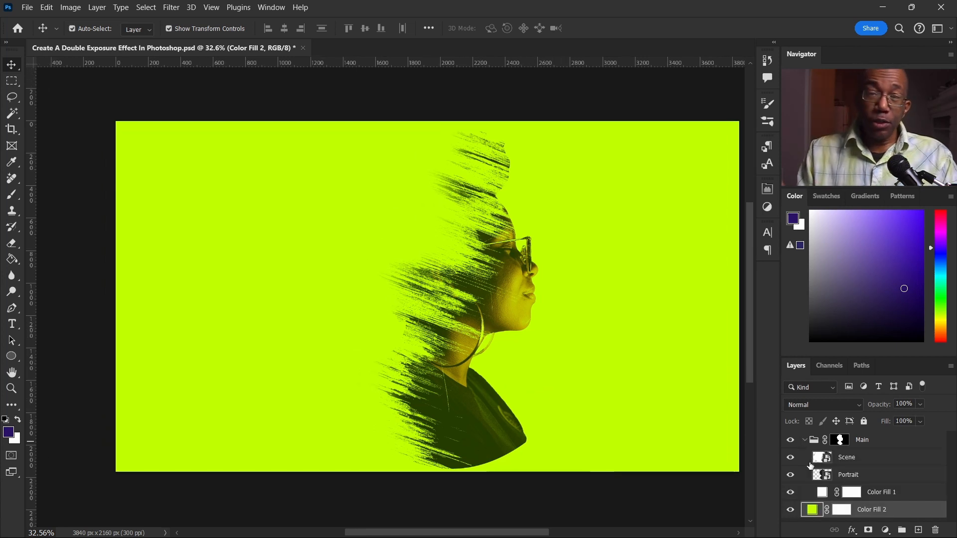
left_click(871, 477)
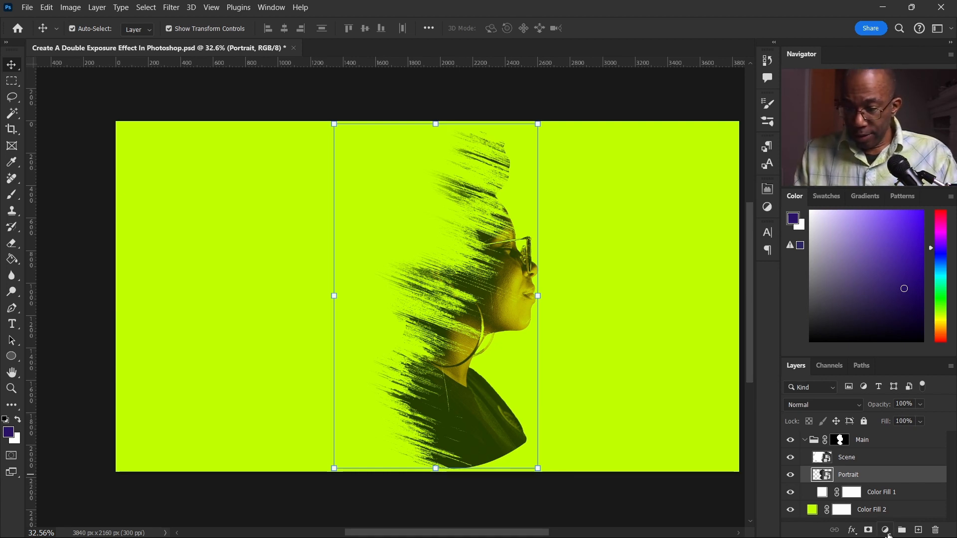
left_click(886, 532)
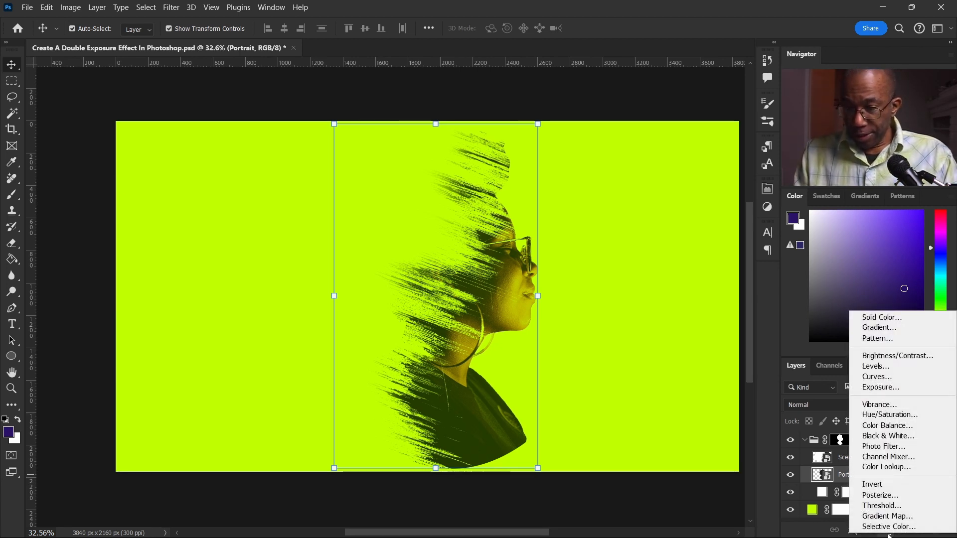
left_click(892, 317)
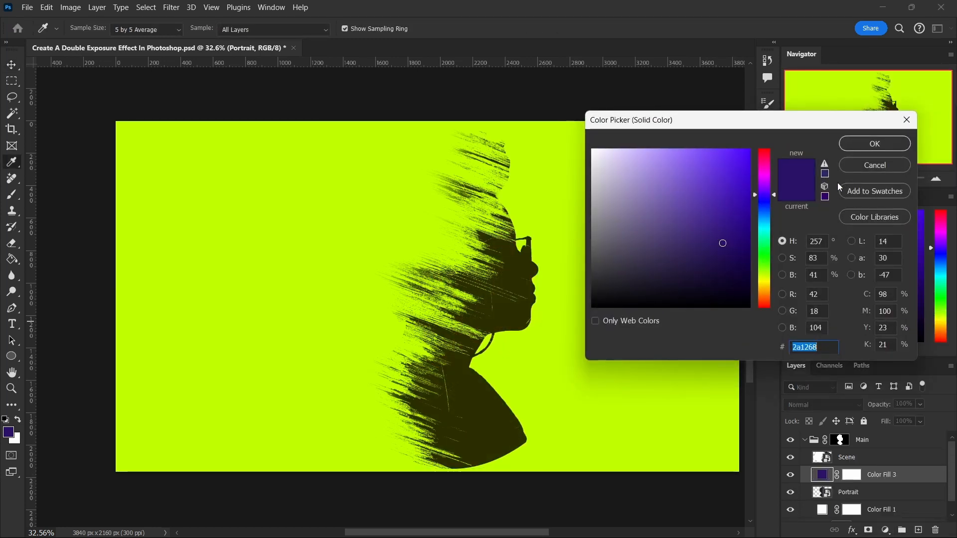
left_click(875, 144)
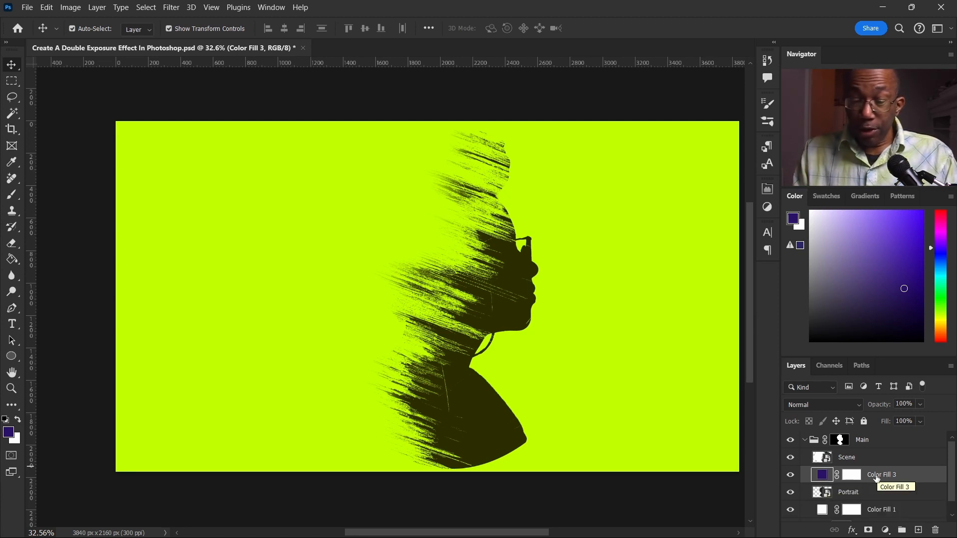
left_click(840, 483, "alt")
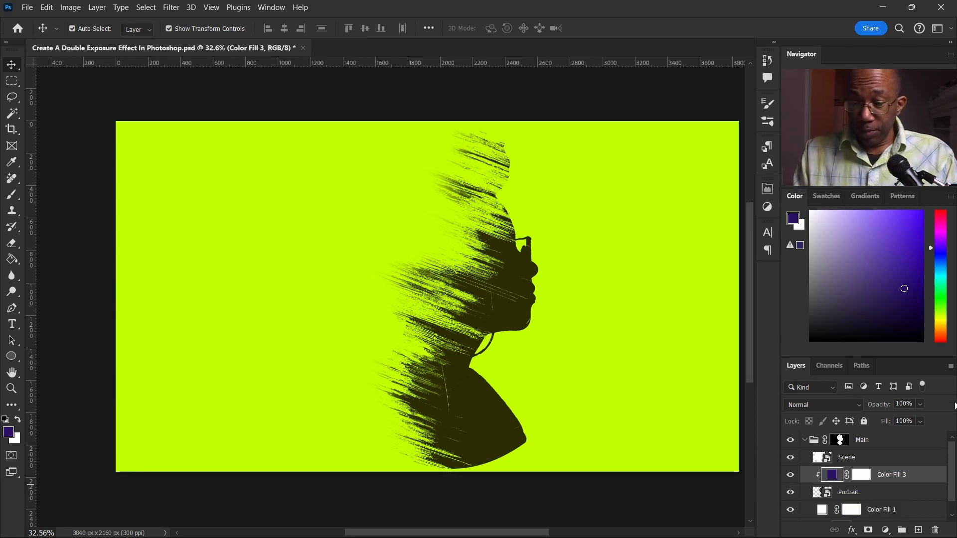
Reduce the Fill of the clipped Color Fill 3 layer to 9%.
left_click(920, 423)
left_click_drag(911, 434, 901, 439)
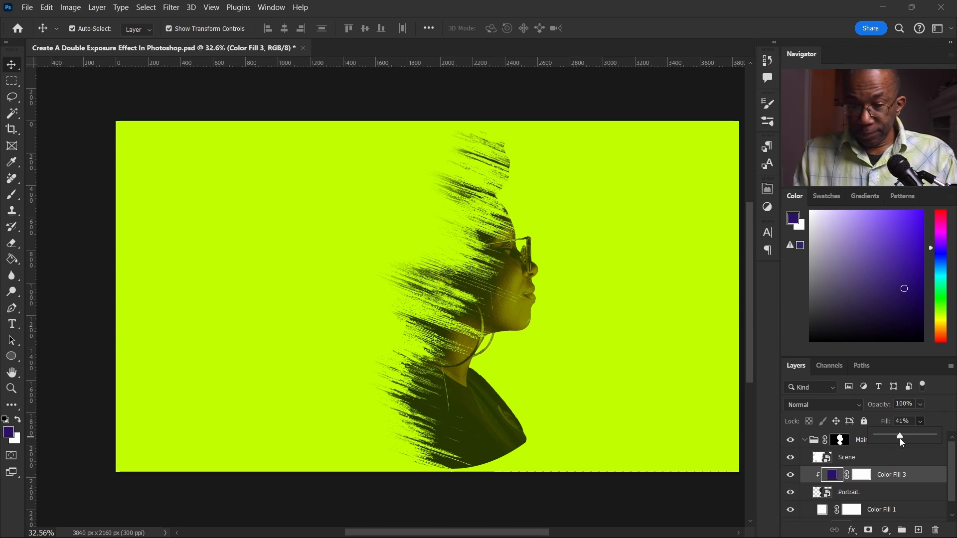
left_click_drag(895, 437, 882, 438)
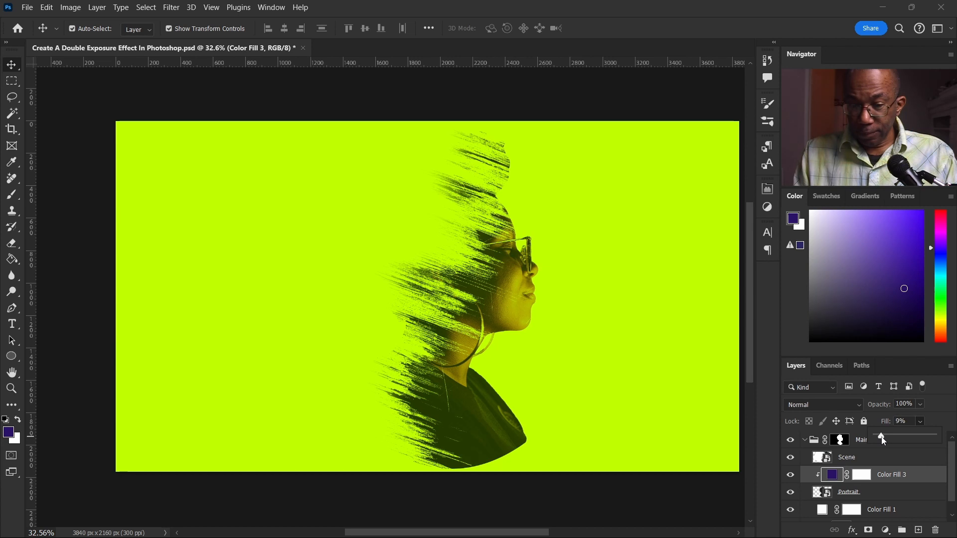
Recolor the clipped Color Fill 3 layer to dark reddish brown #682412.
double_click(834, 478)
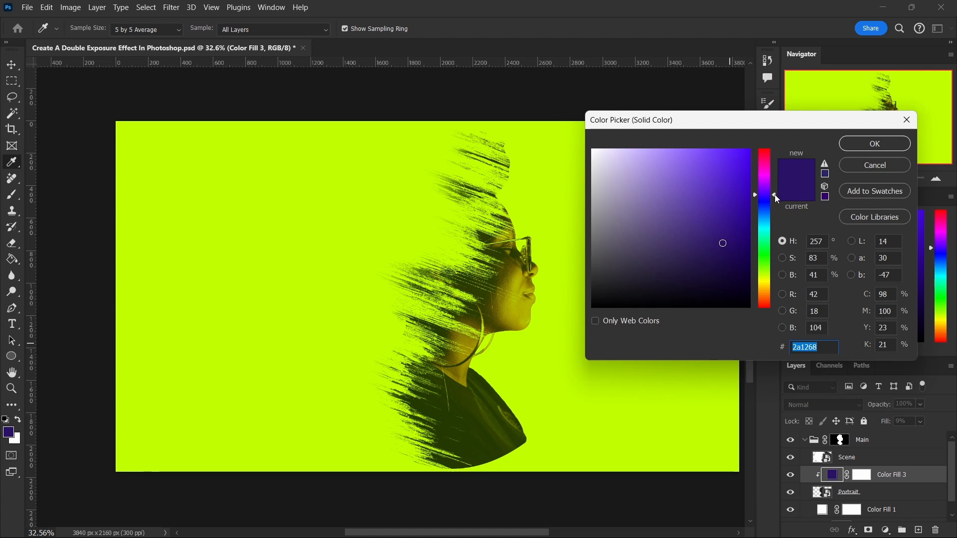
left_click_drag(774, 196, 778, 305)
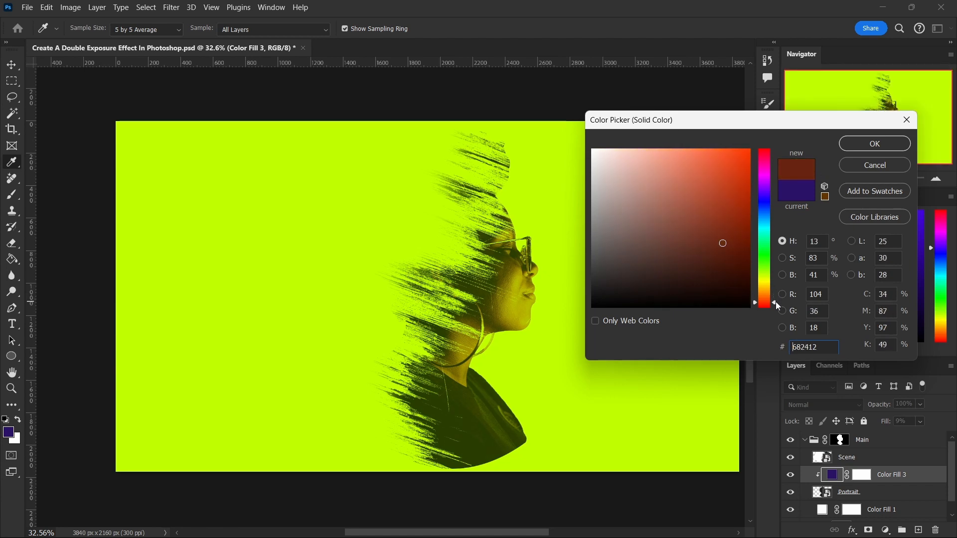
left_click(870, 146)
Try the clipped Color Fill 3 layer at Fill values of 34%, 100% and 0% to compare the portrait's tint strength.
left_click(920, 421)
left_click_drag(893, 436, 911, 441)
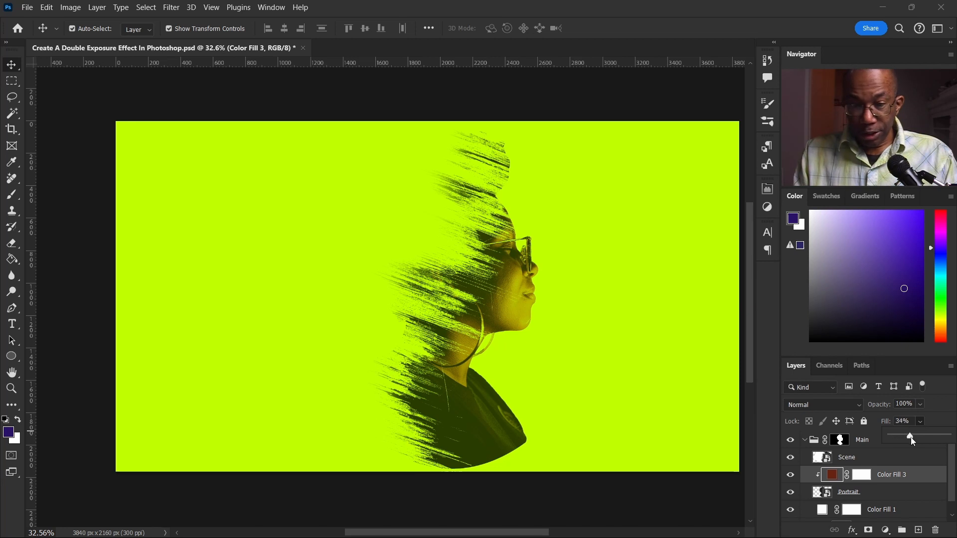
left_click(946, 437)
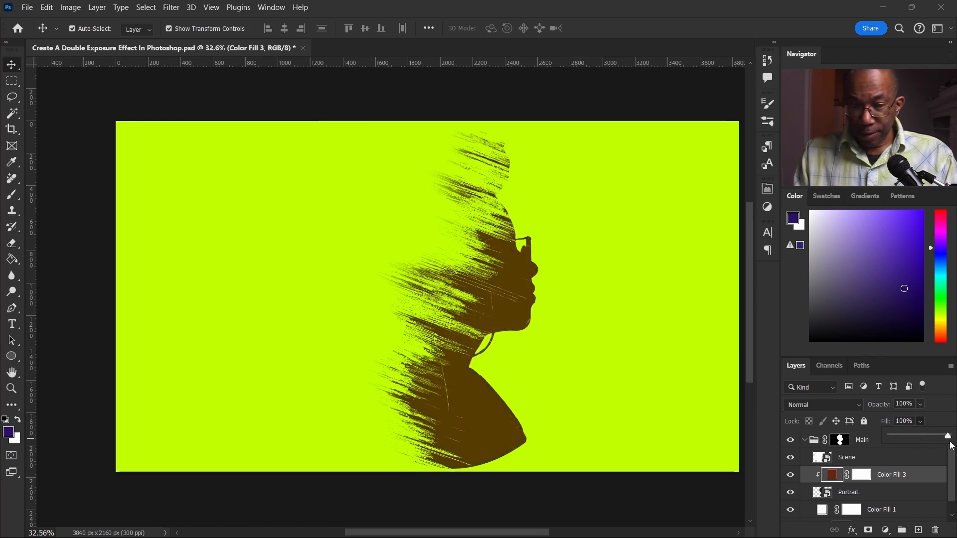
left_click_drag(952, 445, 918, 438)
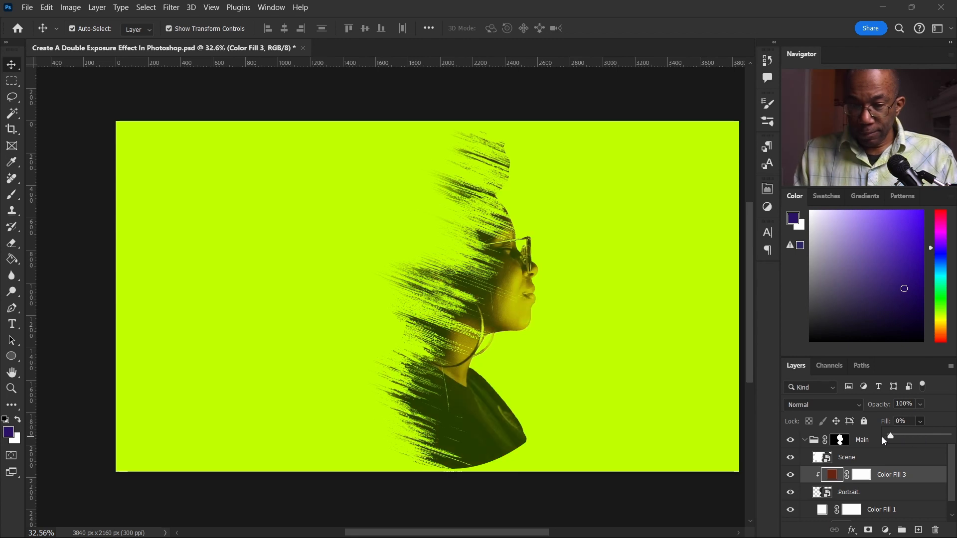
left_click(921, 421)
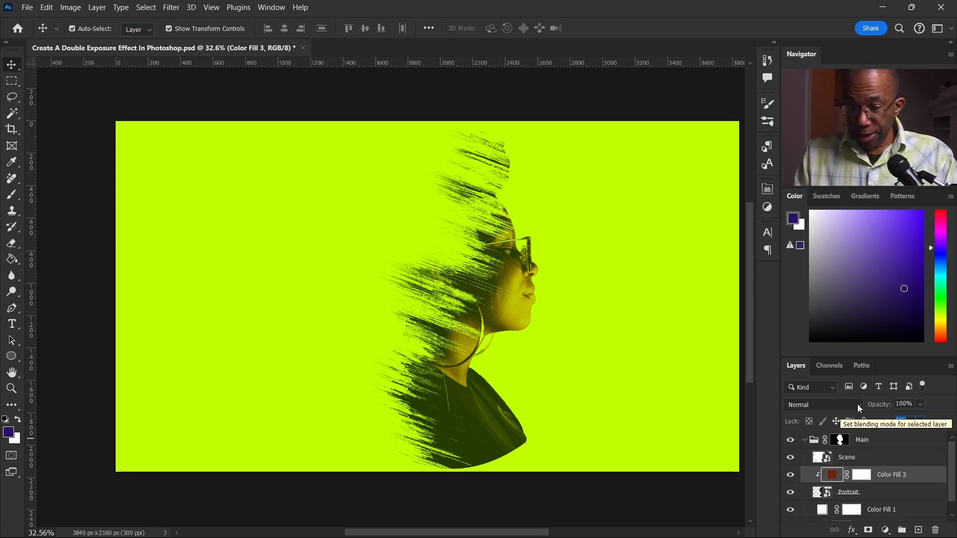
left_click(857, 405)
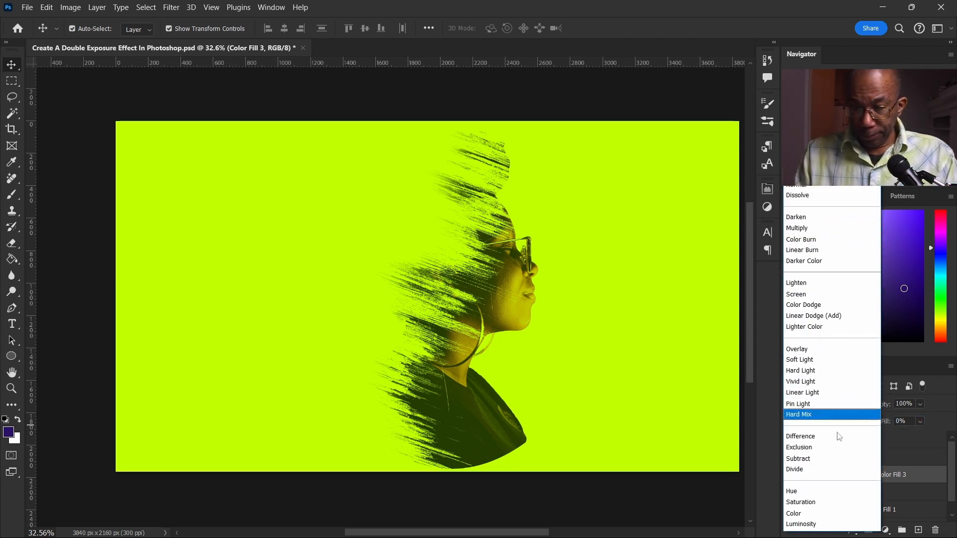
left_click(935, 405)
Set the Fill of the clipped Color Fill 3 layer to 100% and its blend mode to Subtract.
left_click(921, 422)
left_click_drag(889, 436, 949, 436)
left_click(858, 409)
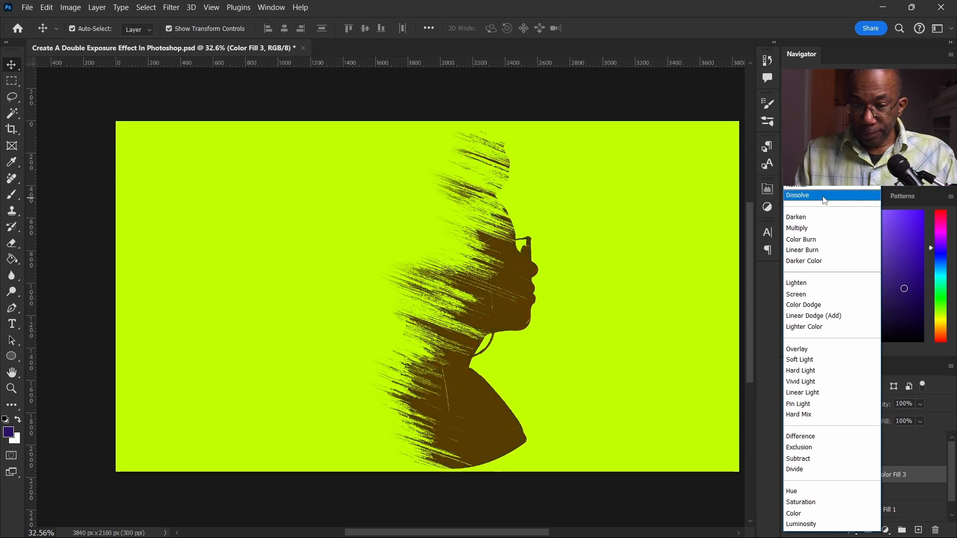
left_click(821, 459)
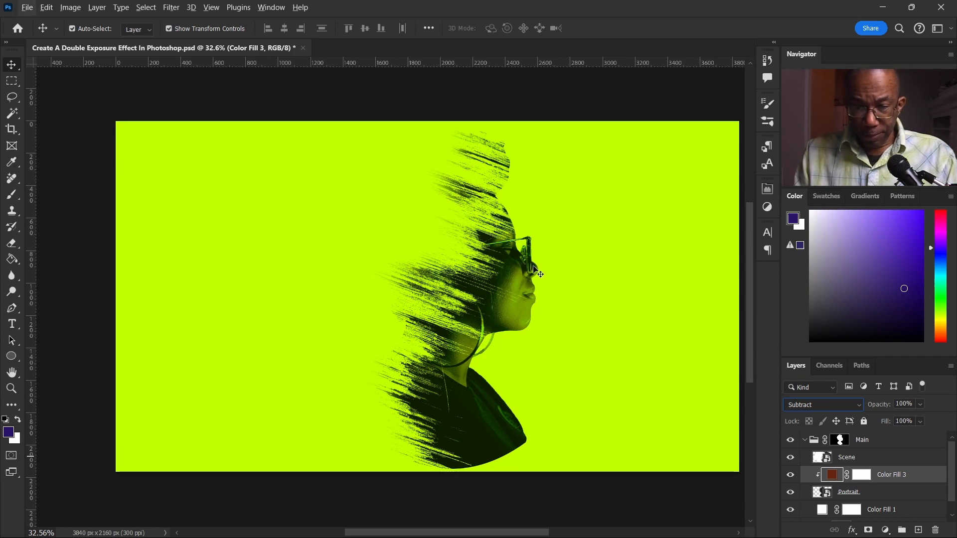
Deselect the layer and examine the tint on the portrait's face up close.
left_click(74, 370)
scroll(523, 265, "up", 2)
scroll(523, 265, "up", 8)
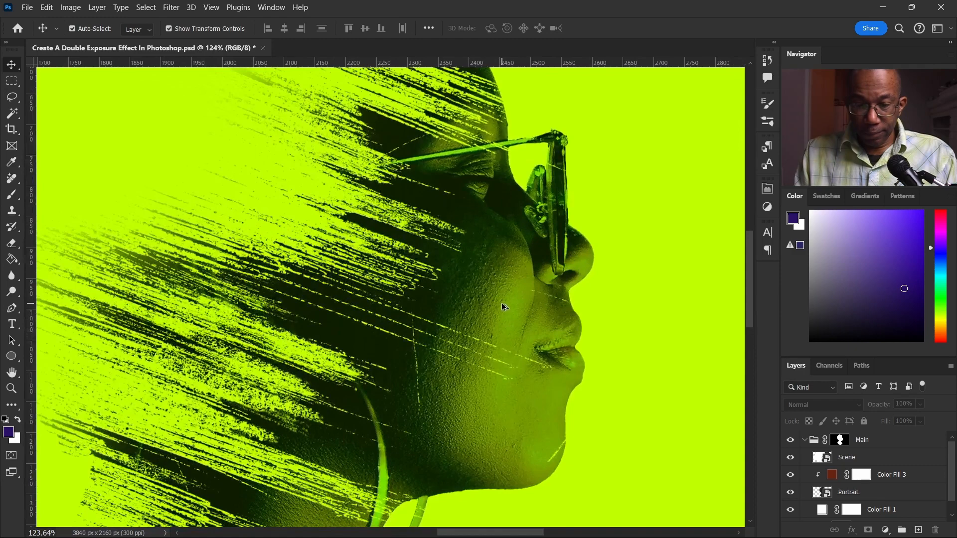
scroll(503, 306, "down", 8)
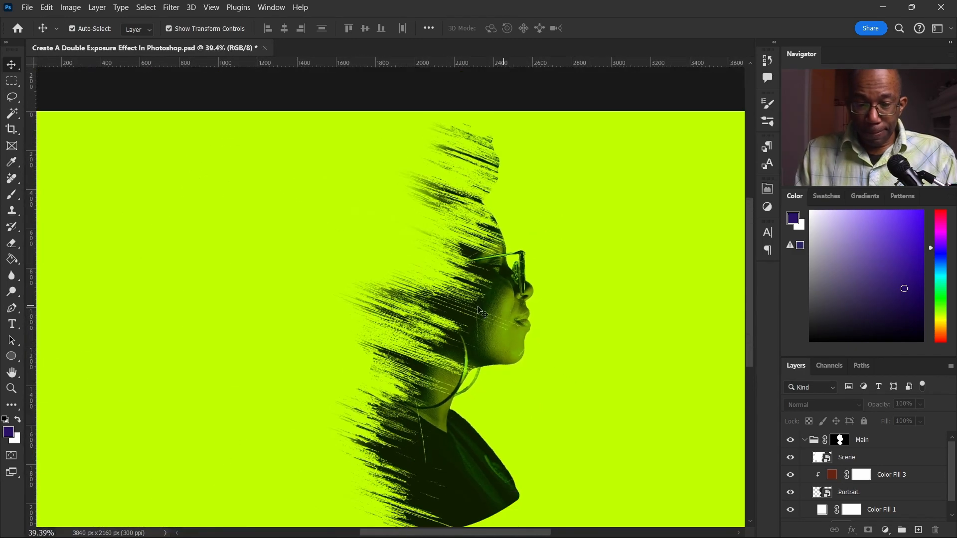
scroll(477, 310, "down", 2)
scroll(502, 343, "left", 1)
scroll(504, 343, "right", 1)
Recolor the clipped Color Fill 3 layer to a slightly redder brown, #682012.
double_click(832, 475)
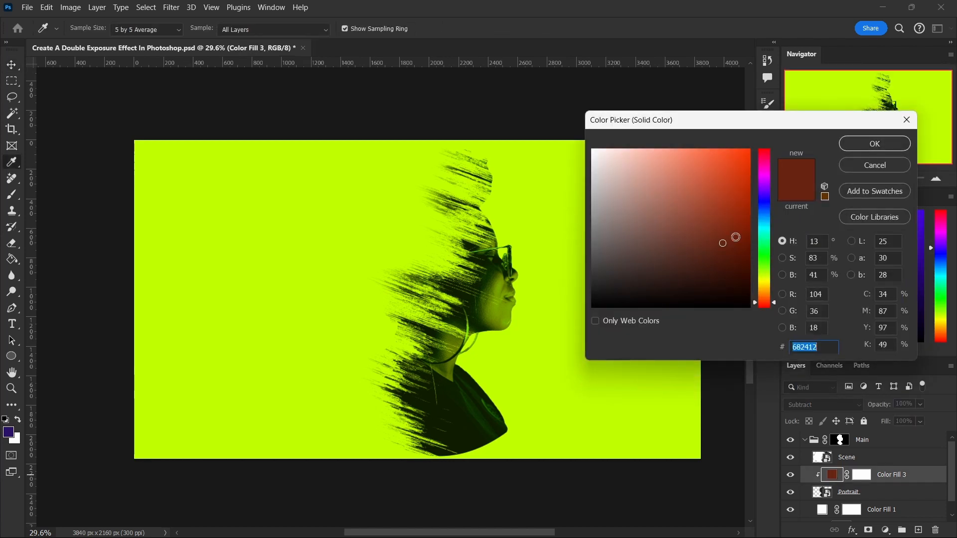
mouse_move(775, 297)
left_mouse_down()
mouse_move(776, 286)
mouse_move(775, 303)
left_mouse_up()
left_click(868, 149)
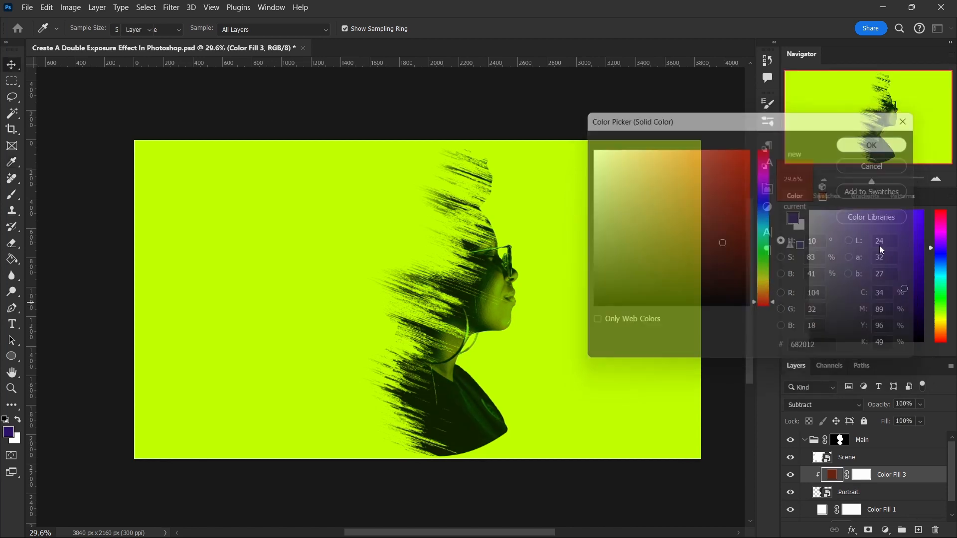
Recolor the Color Fill 2 background layer to golden yellow #ffc000.
scroll(829, 519, "down", 1)
double_click(813, 514)
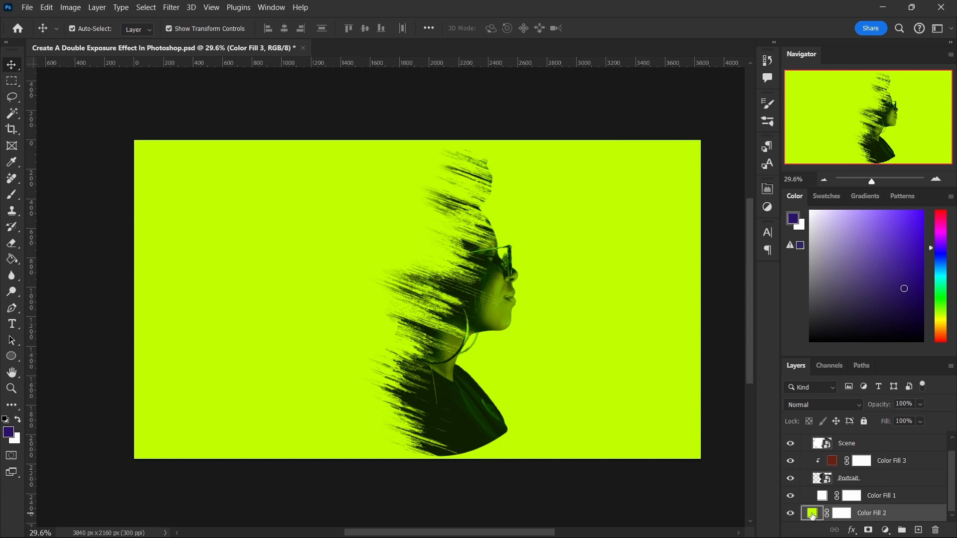
left_click_drag(774, 279, 803, 287)
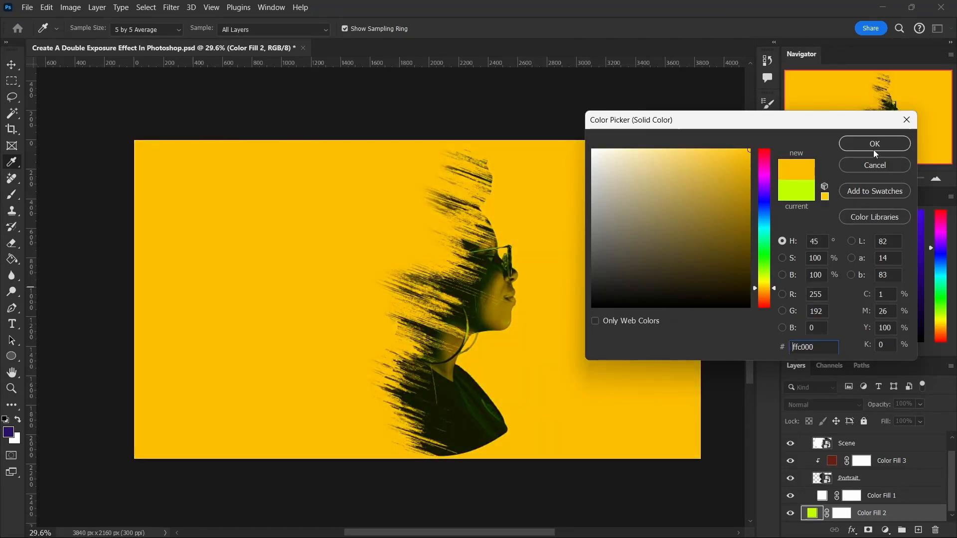
left_click(874, 144)
key("v")
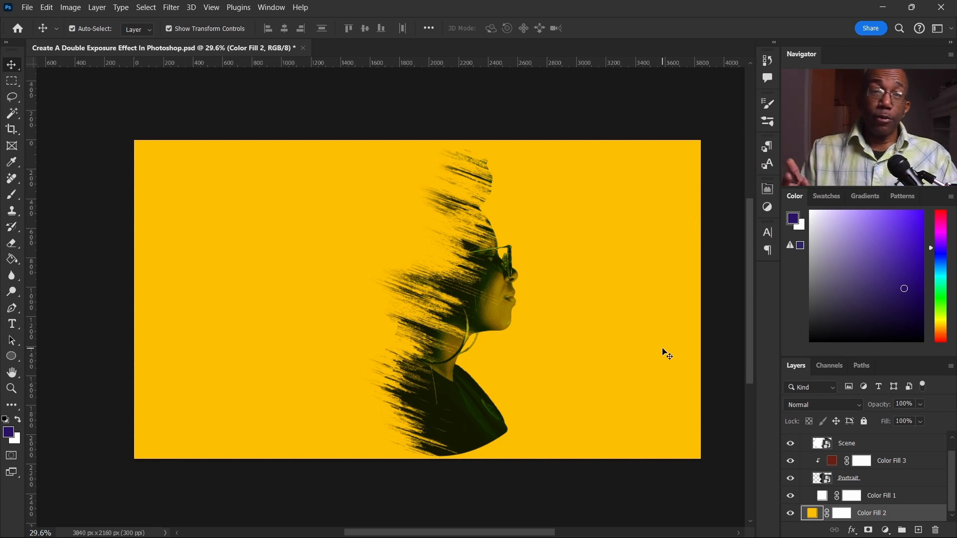